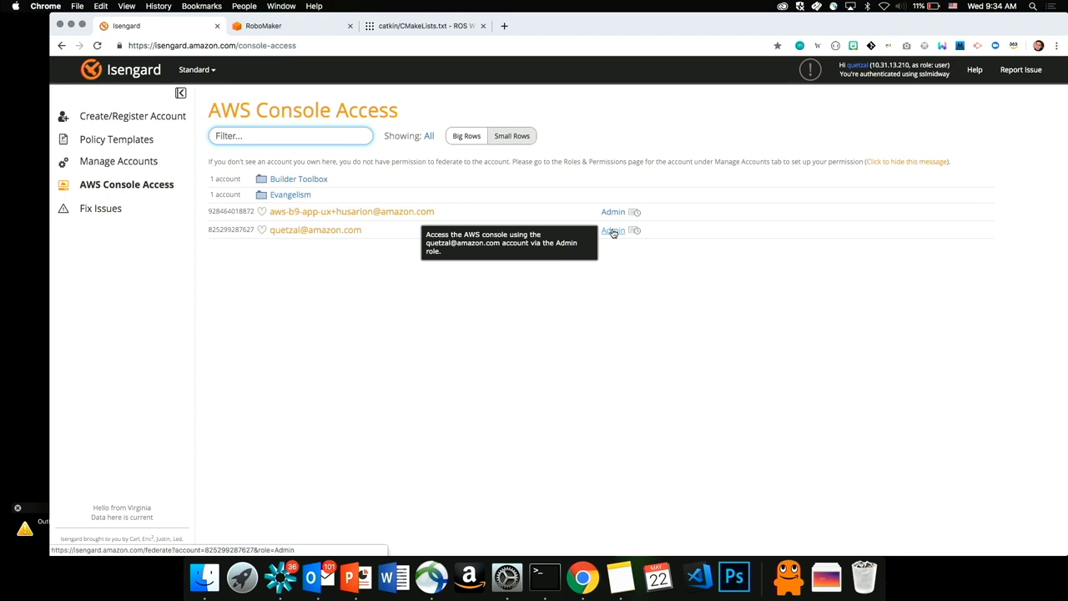
# Open the AWS console with the Admin role for both individually listed accounts and switch to a console tab.
pyautogui.click(612, 231)
pyautogui.click(609, 214)
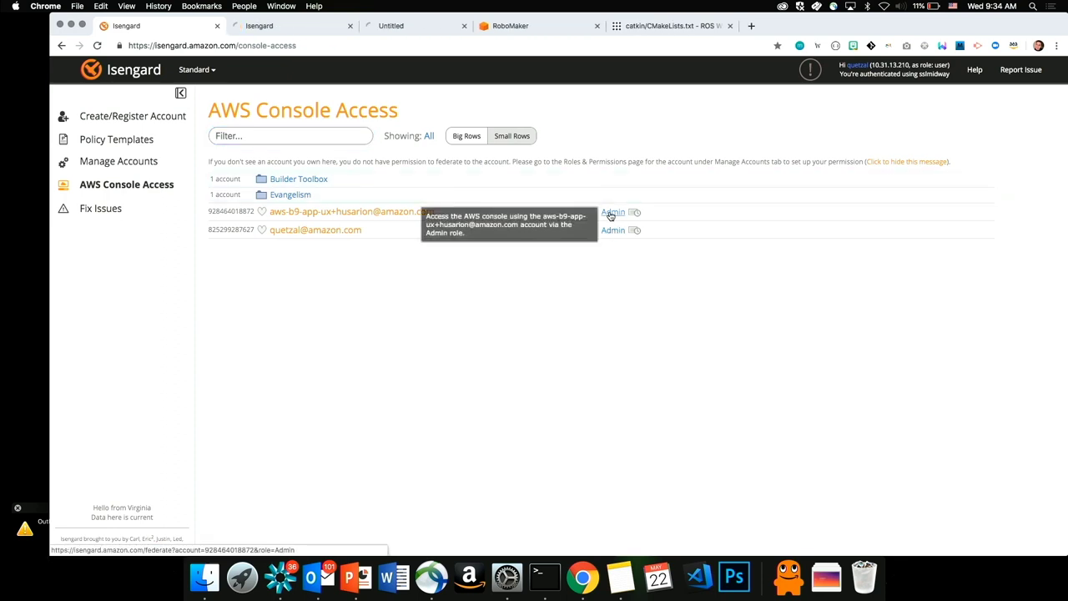
pyautogui.click(410, 27)
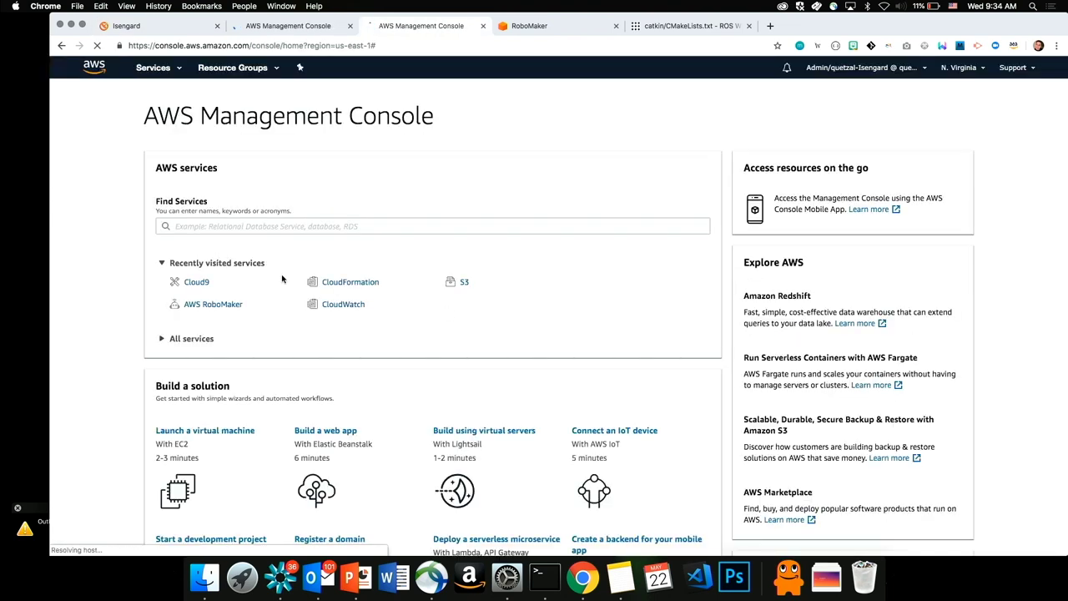
# Open Cloud9 and AWS RoboMaker from the recently visited services in separate new tabs.
pyautogui.keyDown('super'); pyautogui.click(199, 285); pyautogui.keyUp('super')
pyautogui.click(538, 26)
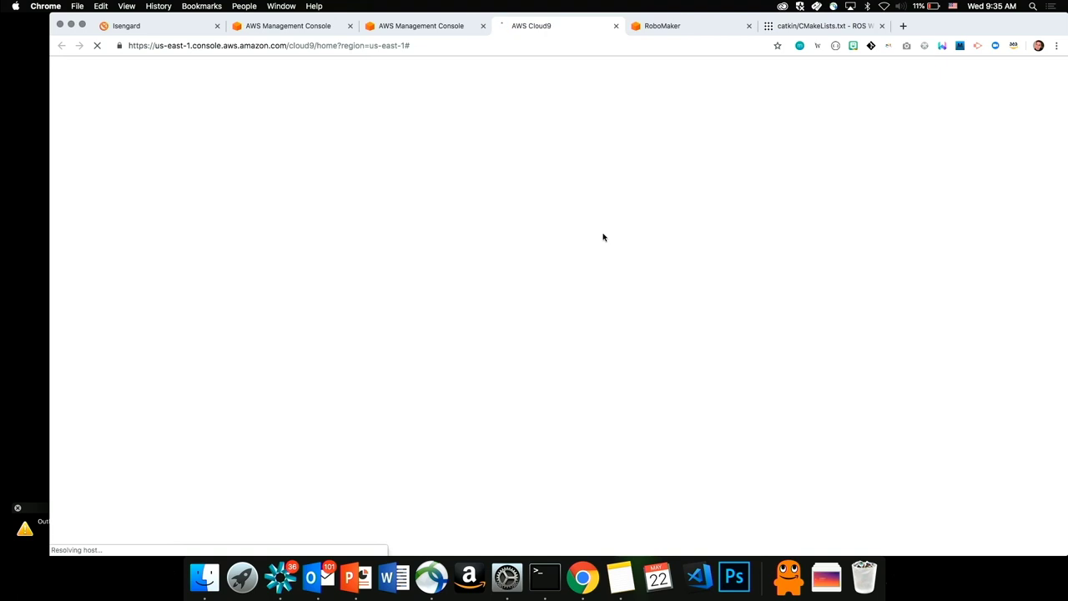
pyautogui.click(439, 28)
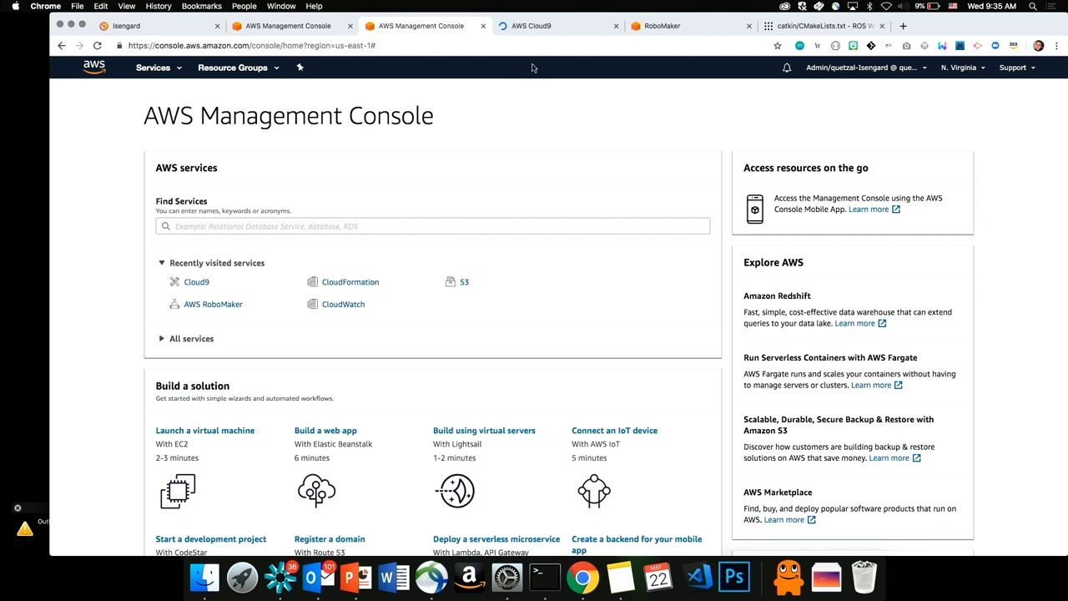
pyautogui.click(548, 26)
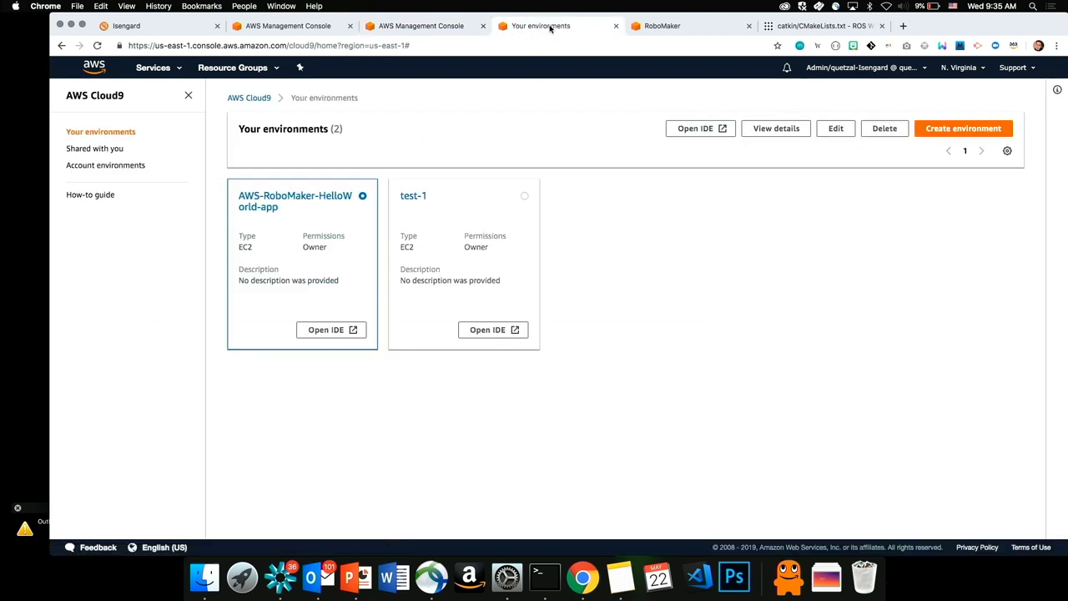
pyautogui.click(441, 26)
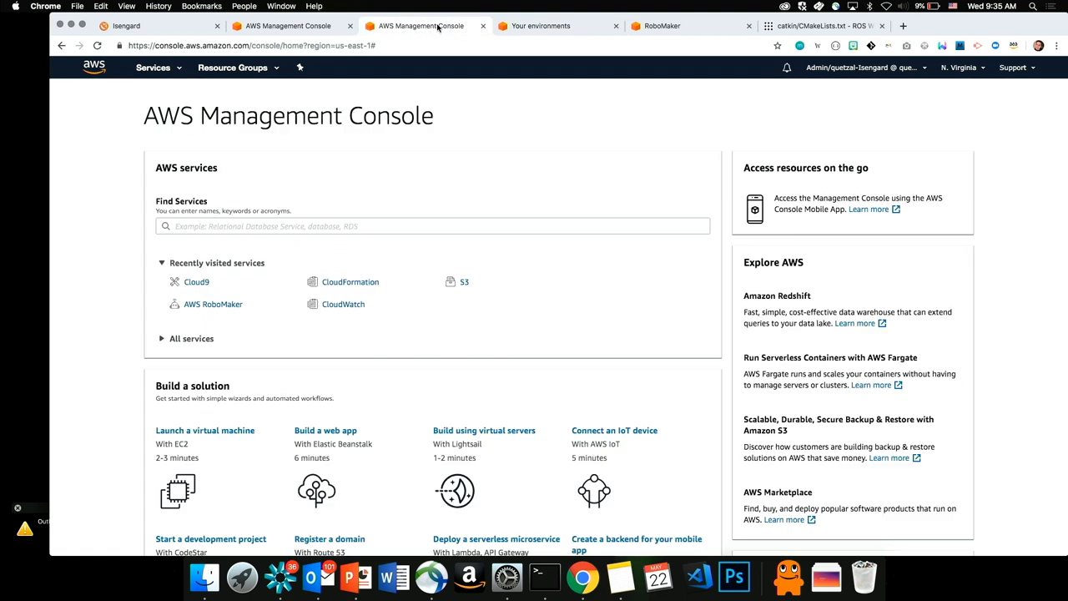
pyautogui.keyDown('super'); pyautogui.click(218, 304); pyautogui.keyUp('super')
pyautogui.click(689, 26)
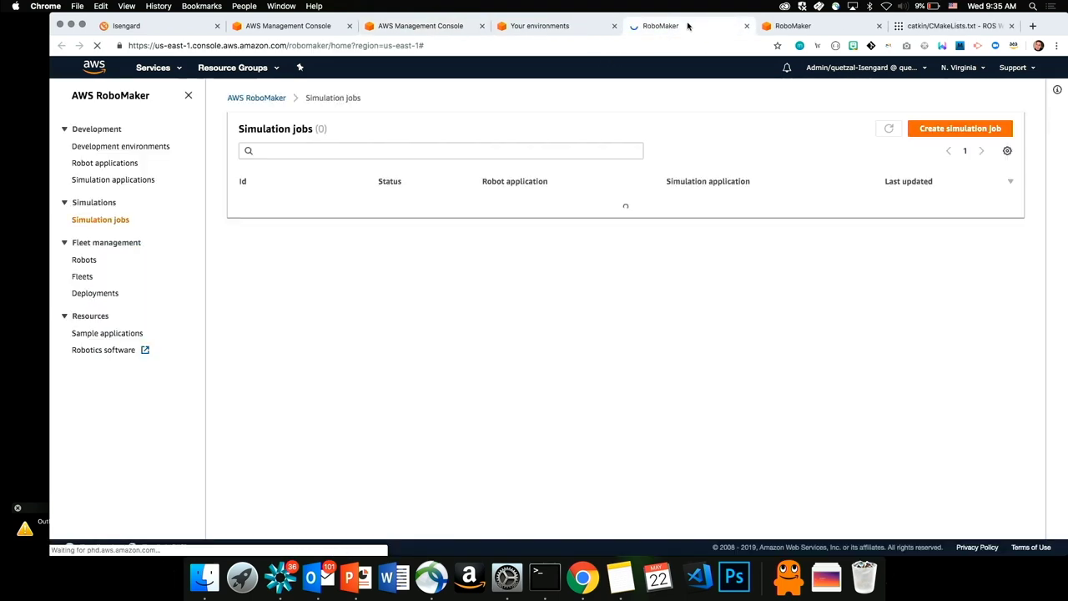
# Reopen the husarion account's console with the Admin role and bring up its AWS RoboMaker simulation jobs in a new tab.
pyautogui.click(314, 29)
pyautogui.click(191, 30)
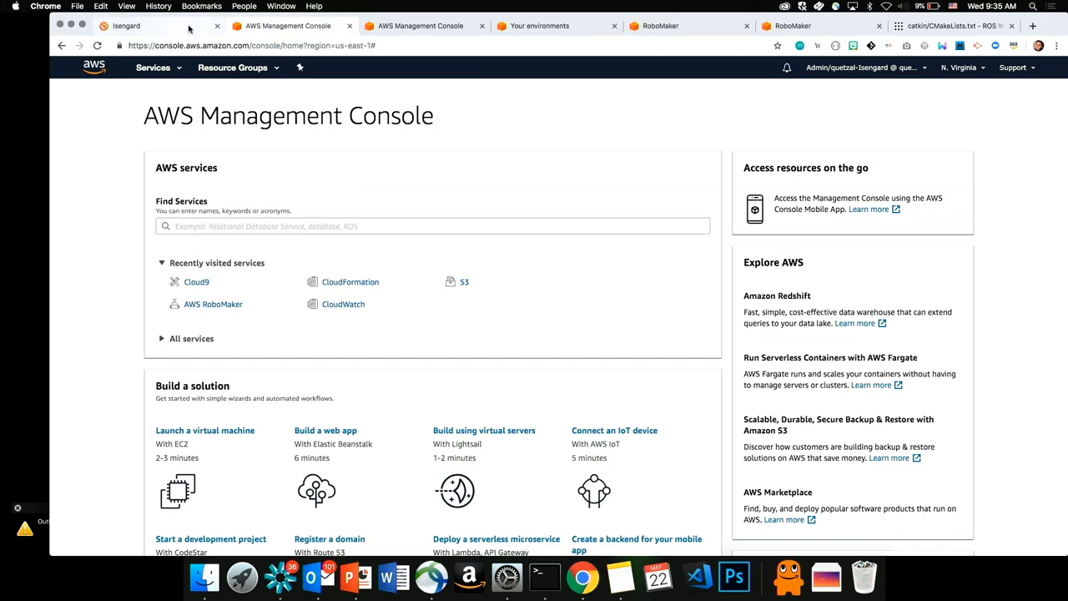
pyautogui.keyDown('super'); pyautogui.click(613, 212); pyautogui.keyUp('super')
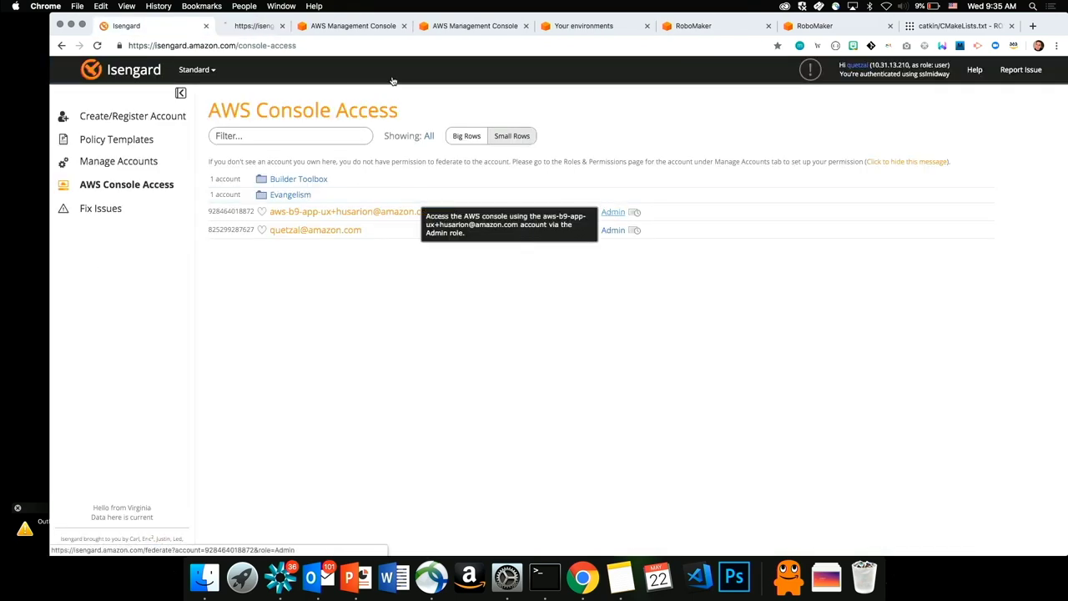
pyautogui.click(255, 32)
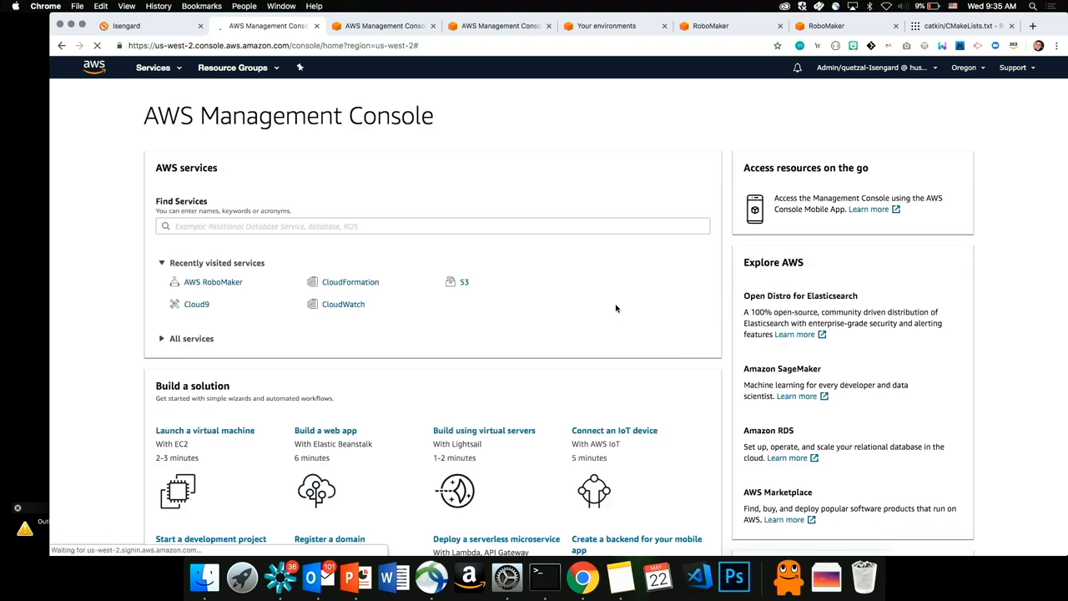
pyautogui.keyDown('super'); pyautogui.click(231, 285); pyautogui.keyUp('super')
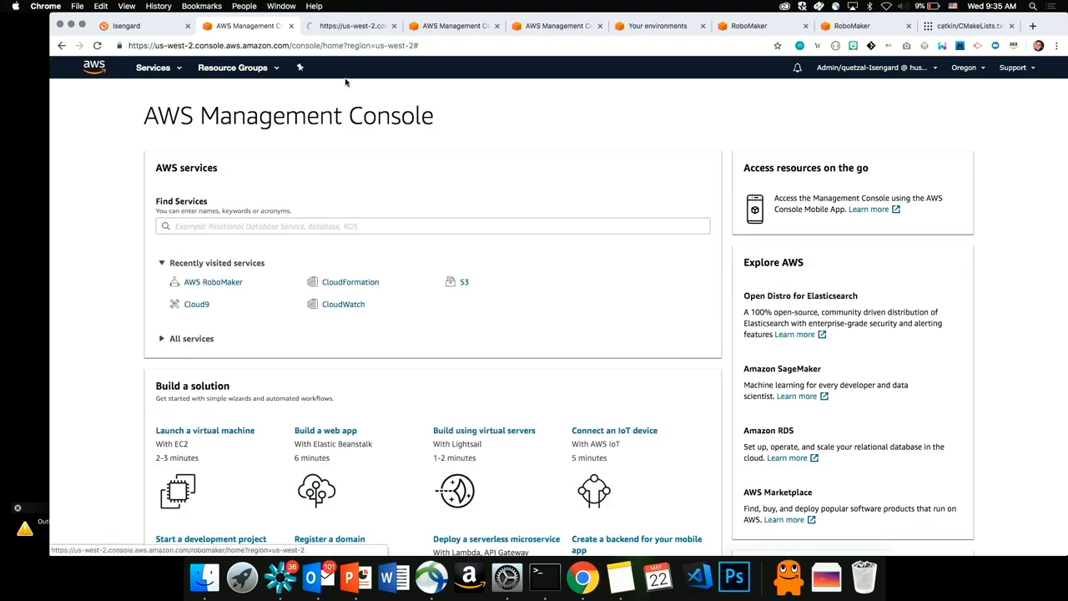
pyautogui.click(345, 27)
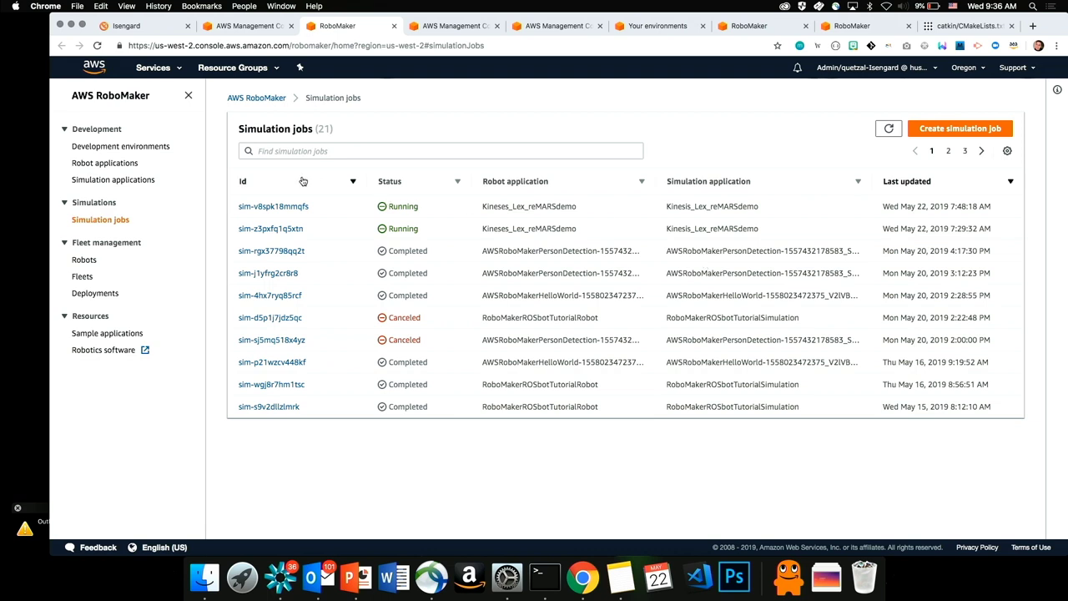
# Look up "aws robo" in the console's service search and return to the open RoboMaker simulation jobs.
pyautogui.click(261, 28)
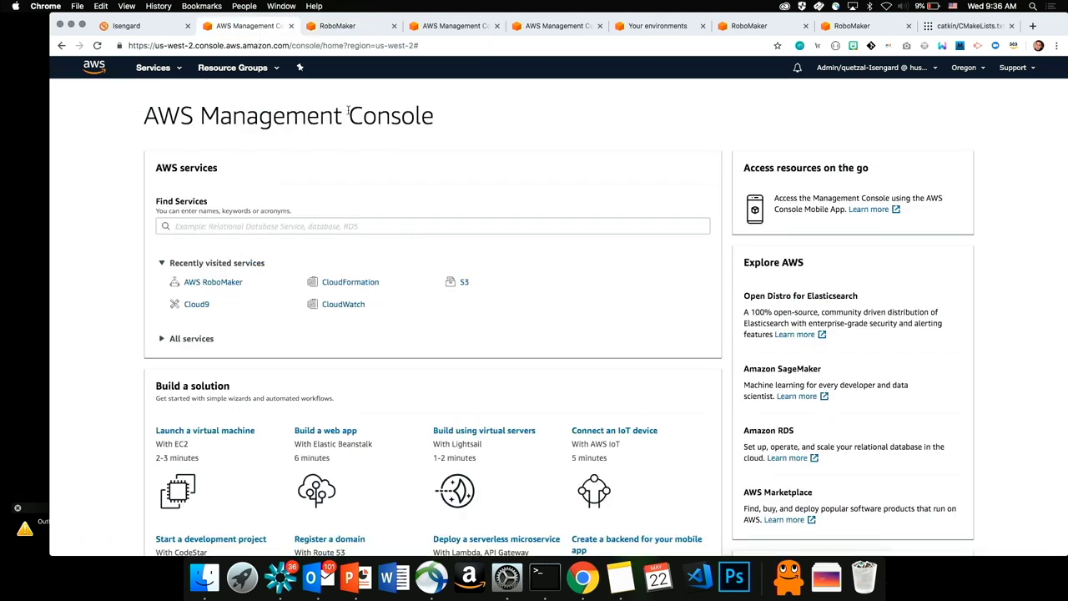
pyautogui.click(350, 230)
pyautogui.write('aws ')
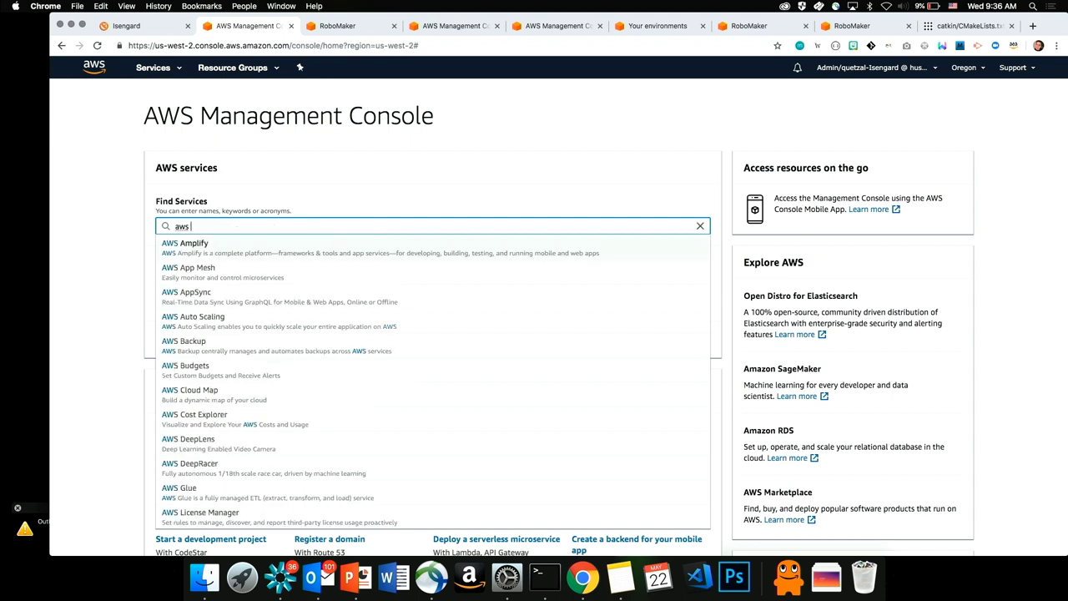
pyautogui.write('robo')
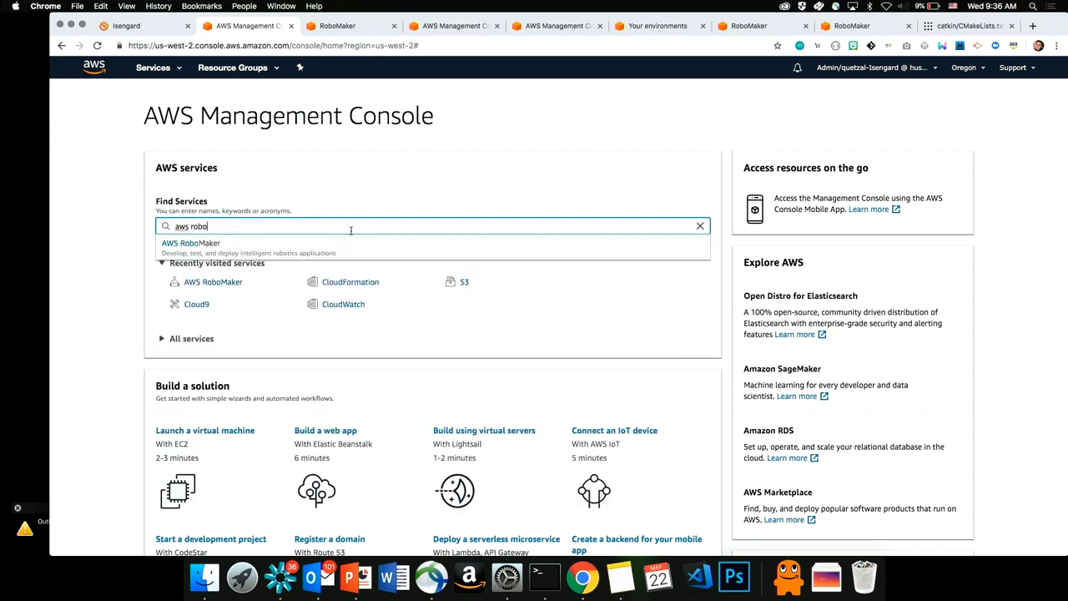
pyautogui.click(144, 277)
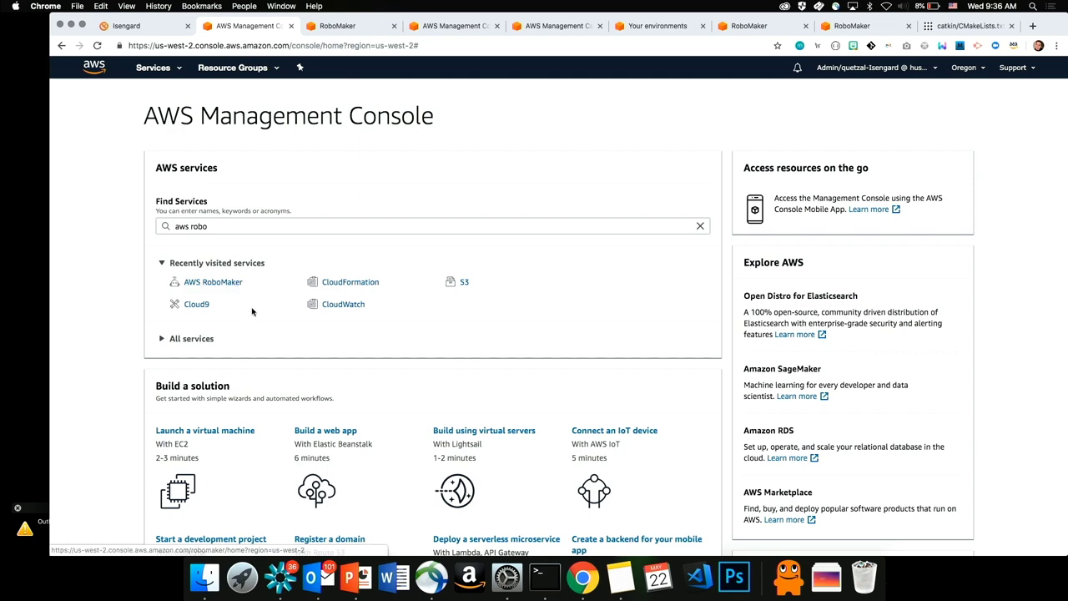
pyautogui.click(338, 26)
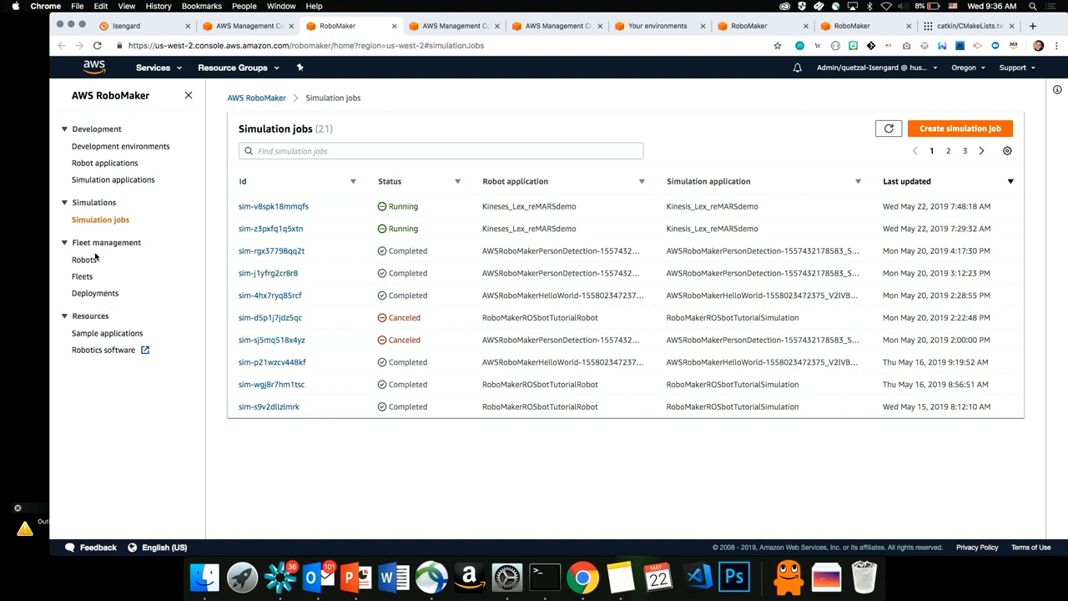
# Examine the fleets and robots lists and the Create robot form's architecture, Greengrass and tag options, leaving the form without creating a robot.
pyautogui.click(83, 278)
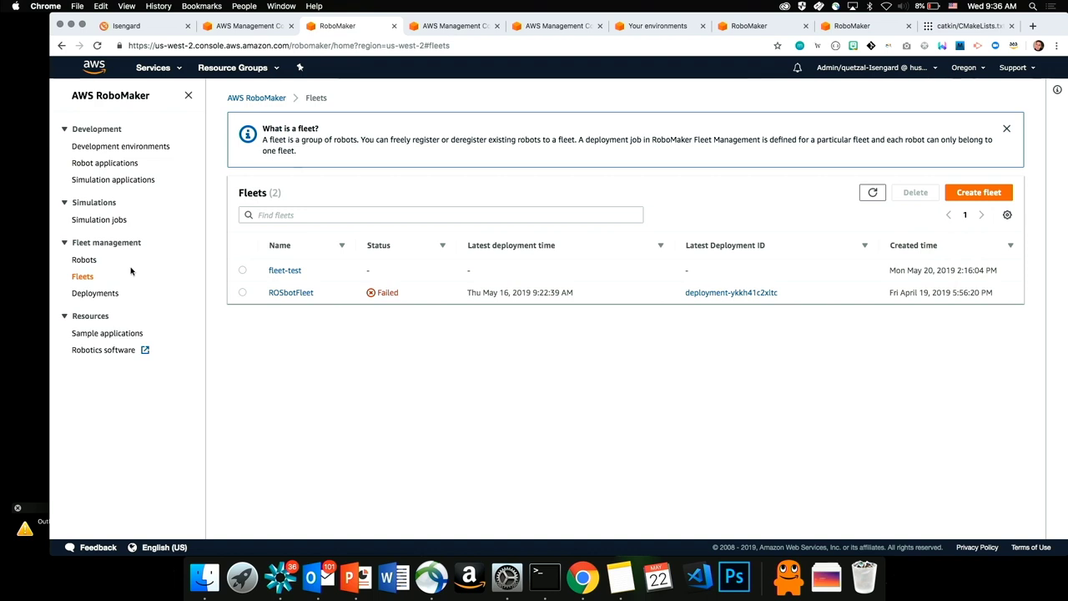
pyautogui.click(84, 260)
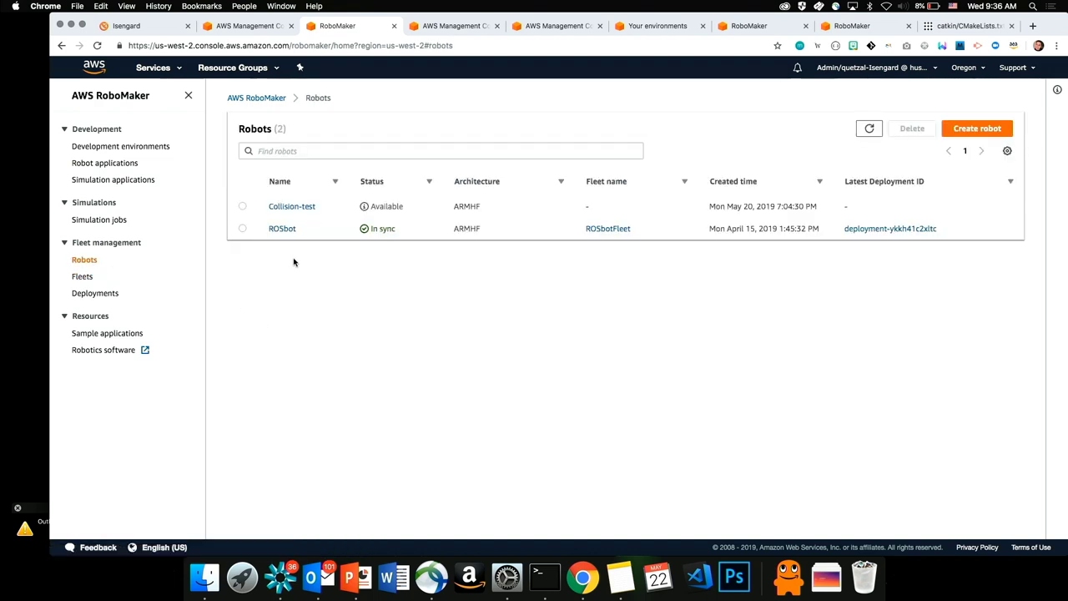
pyautogui.click(989, 127)
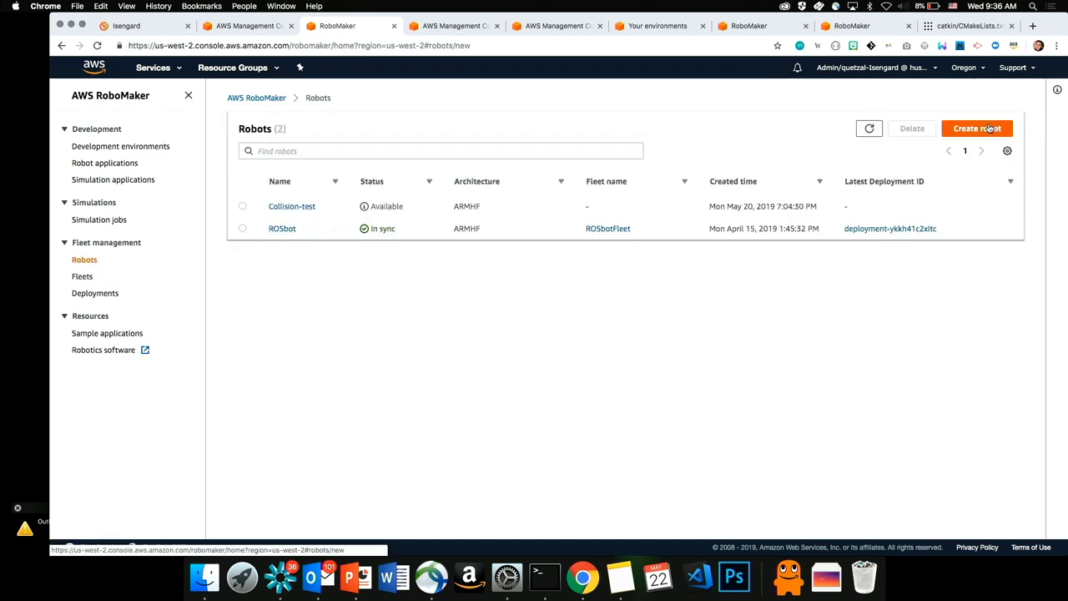
pyautogui.click(449, 208)
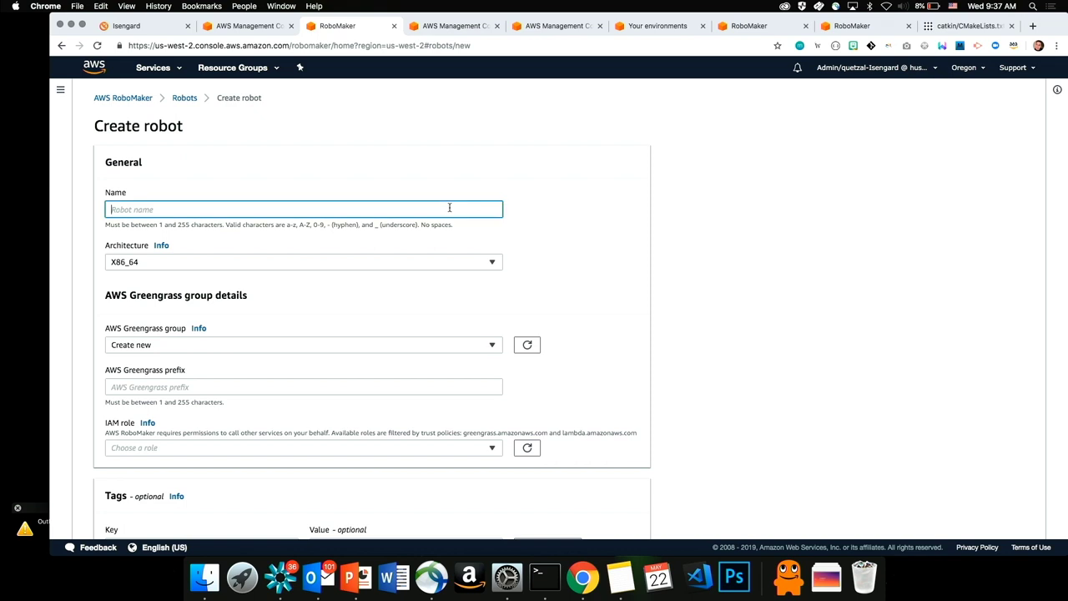
pyautogui.click(431, 264)
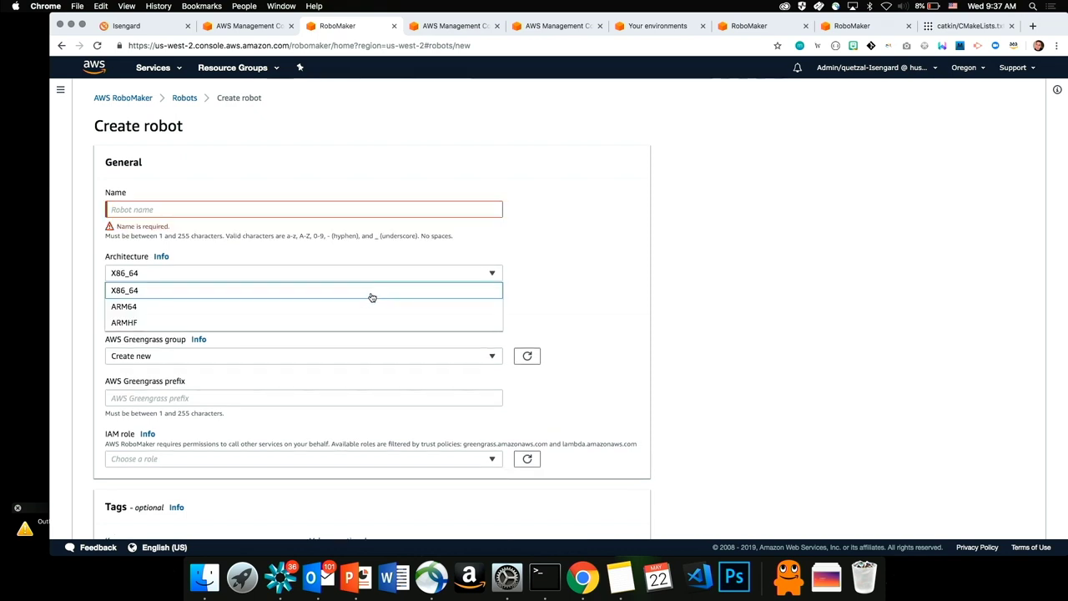
pyautogui.click(558, 278)
pyautogui.scroll(-2, 557, 278)
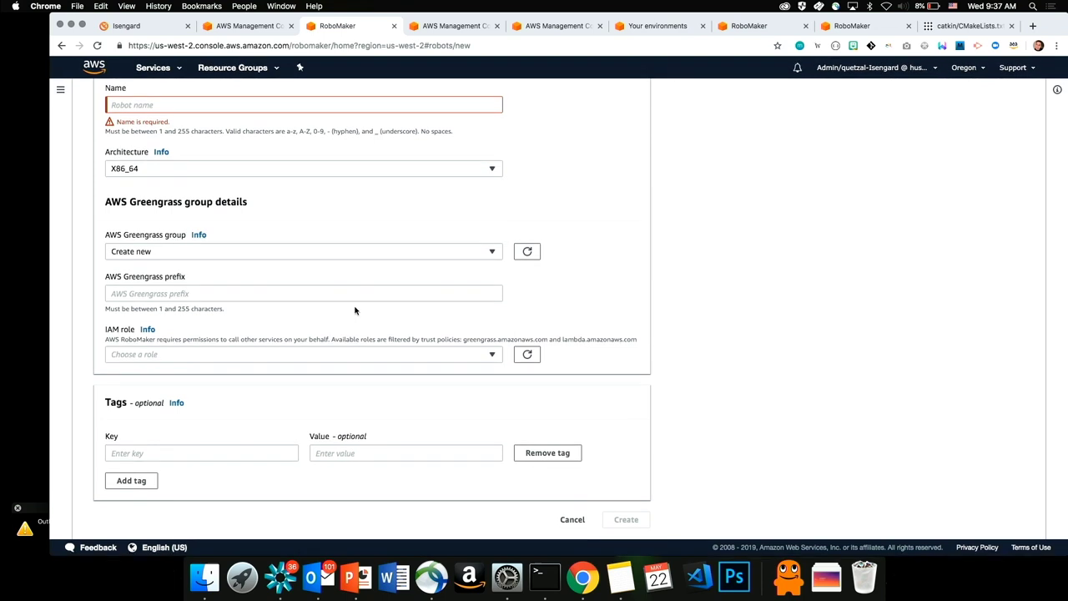
pyautogui.click(265, 456)
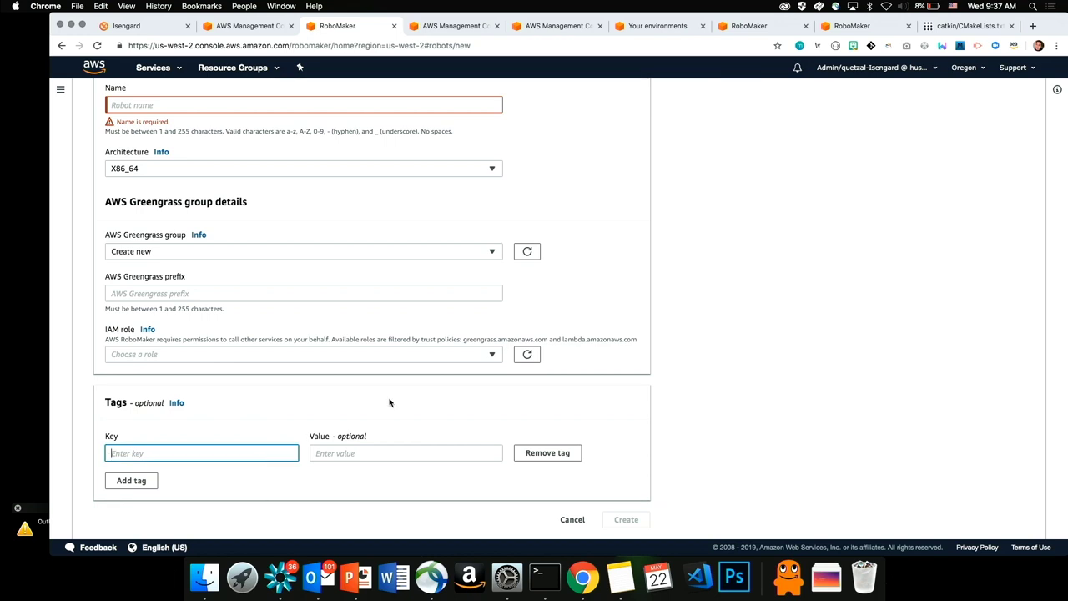
pyautogui.scroll(3, 712, 310)
pyautogui.click(184, 98)
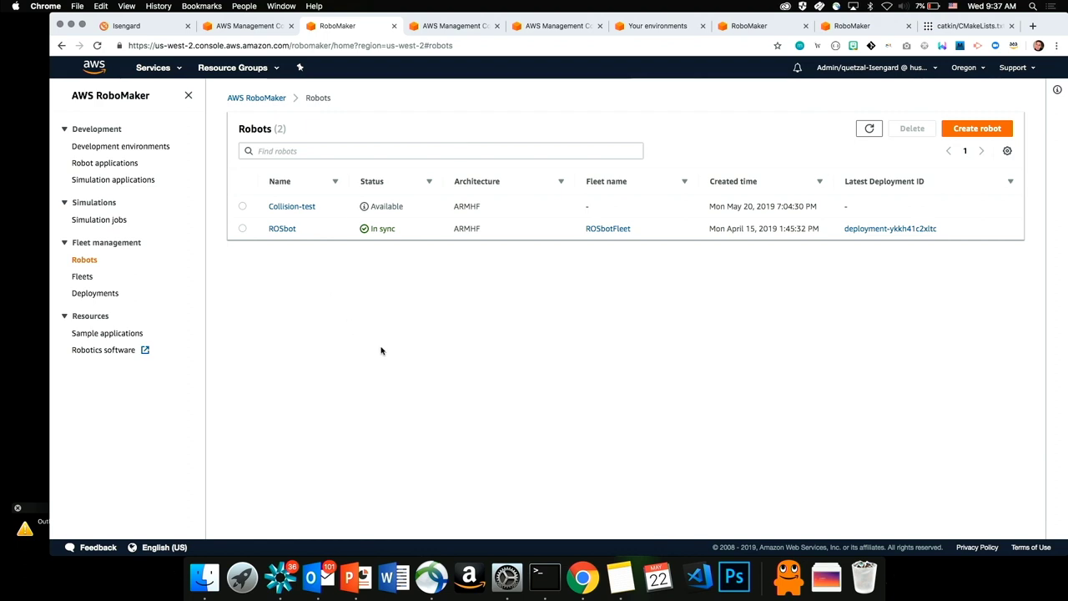
# Examine the details, registered robots and deployments of the fleet-test fleet and go back to the fleets list.
pyautogui.click(82, 278)
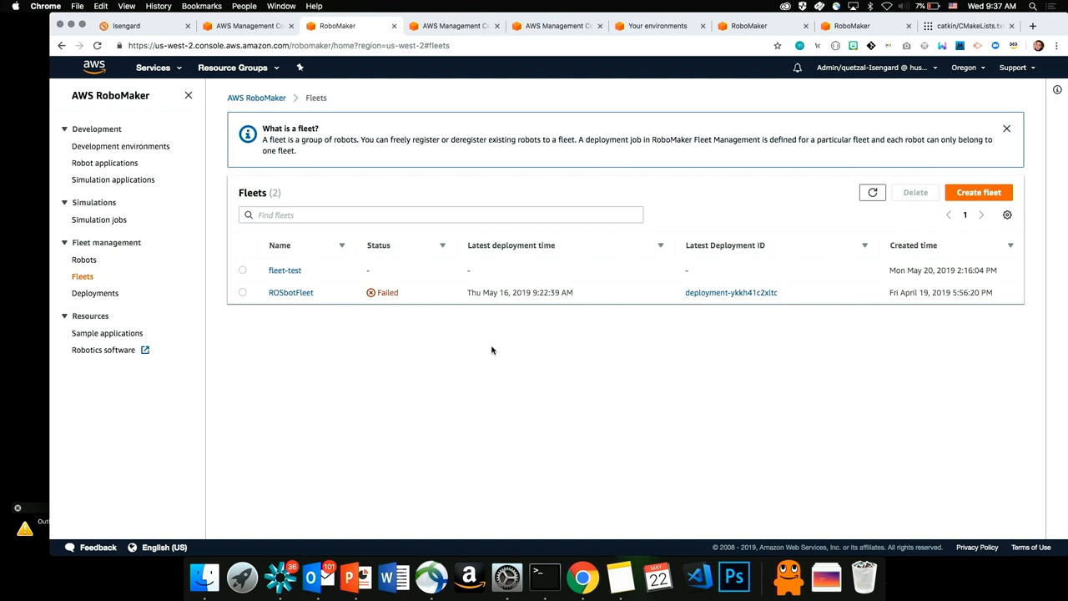
pyautogui.click(290, 272)
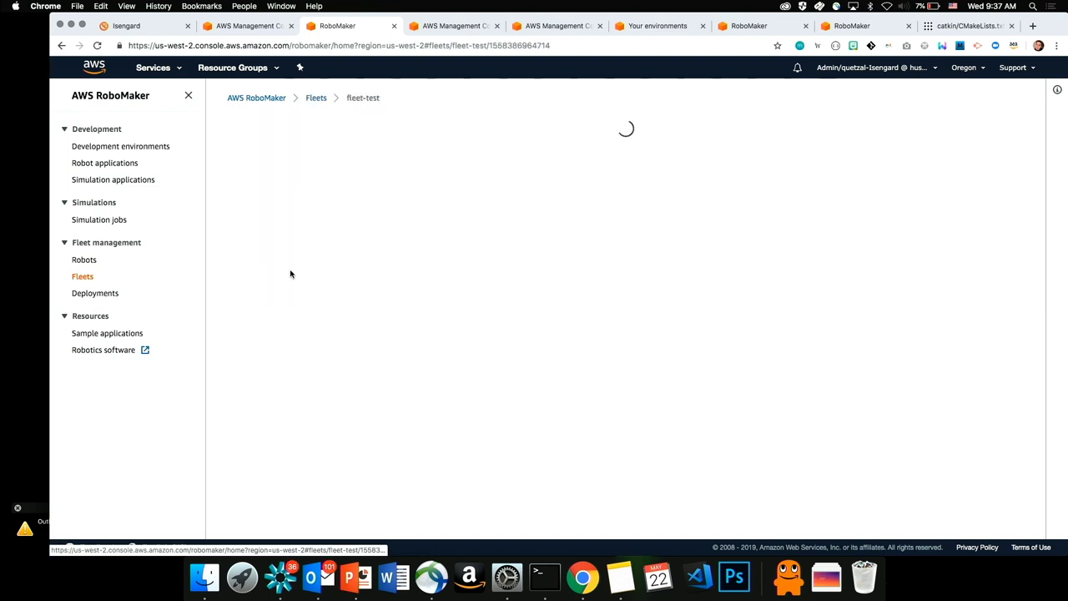
pyautogui.scroll(-5, 730, 369)
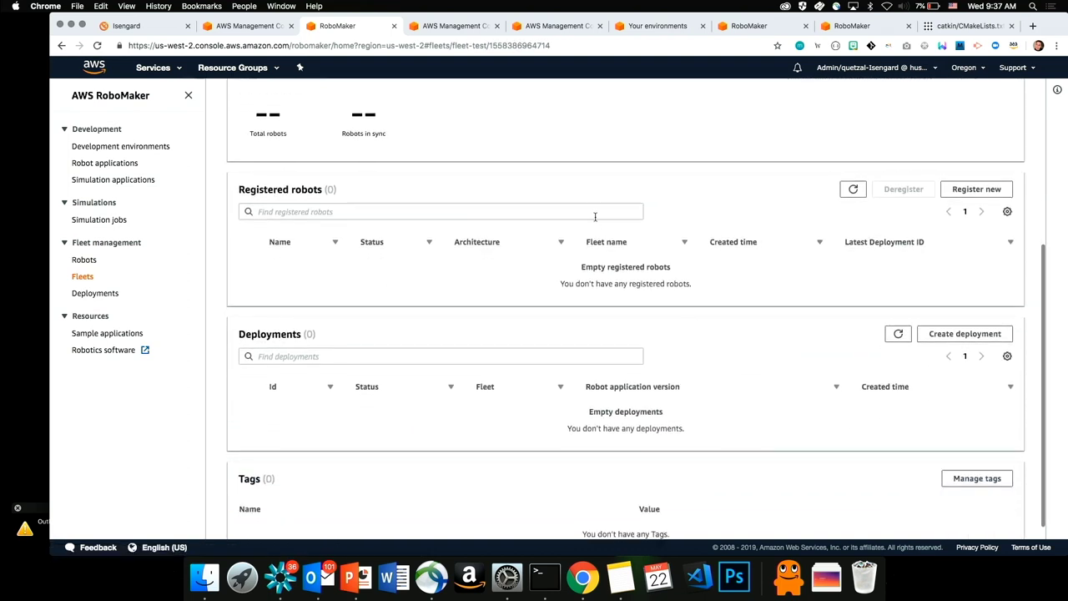
pyautogui.click(596, 213)
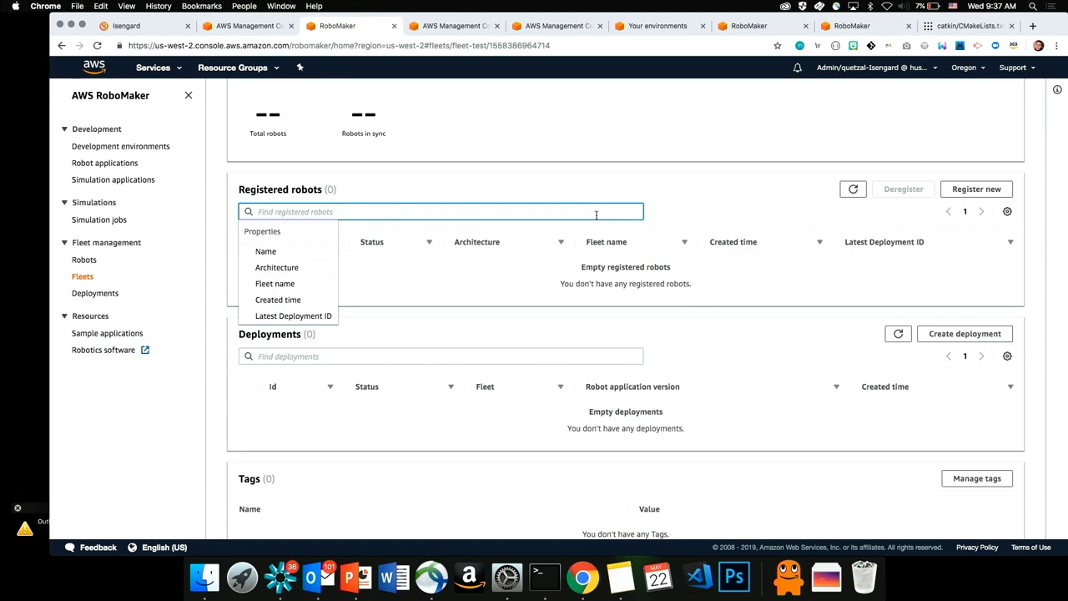
pyautogui.scroll(5, 822, 310)
pyautogui.scroll(-5, 821, 307)
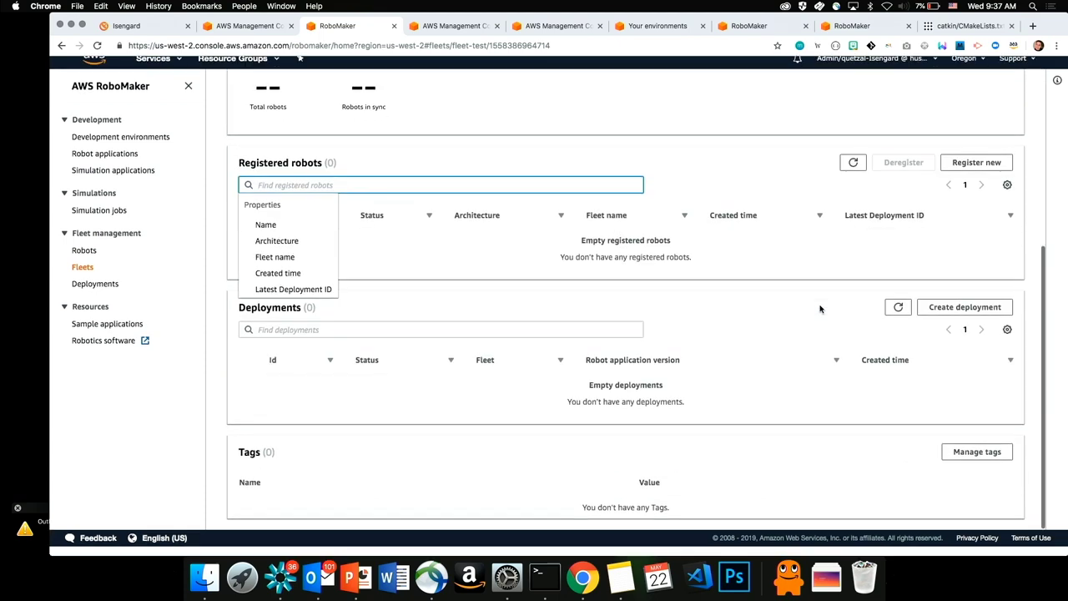
pyautogui.scroll(5, 821, 309)
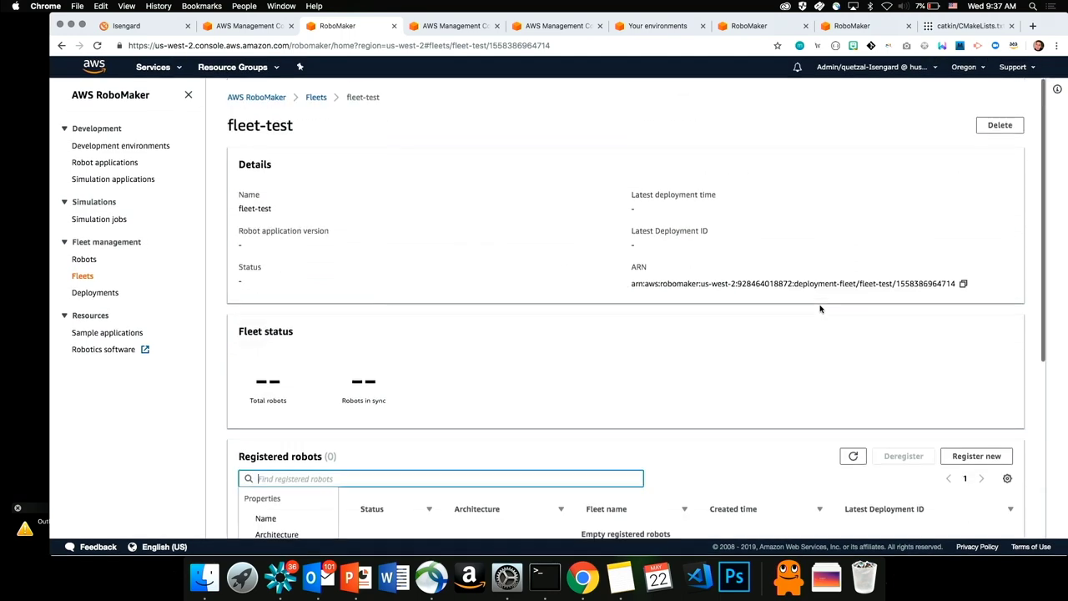
pyautogui.click(83, 278)
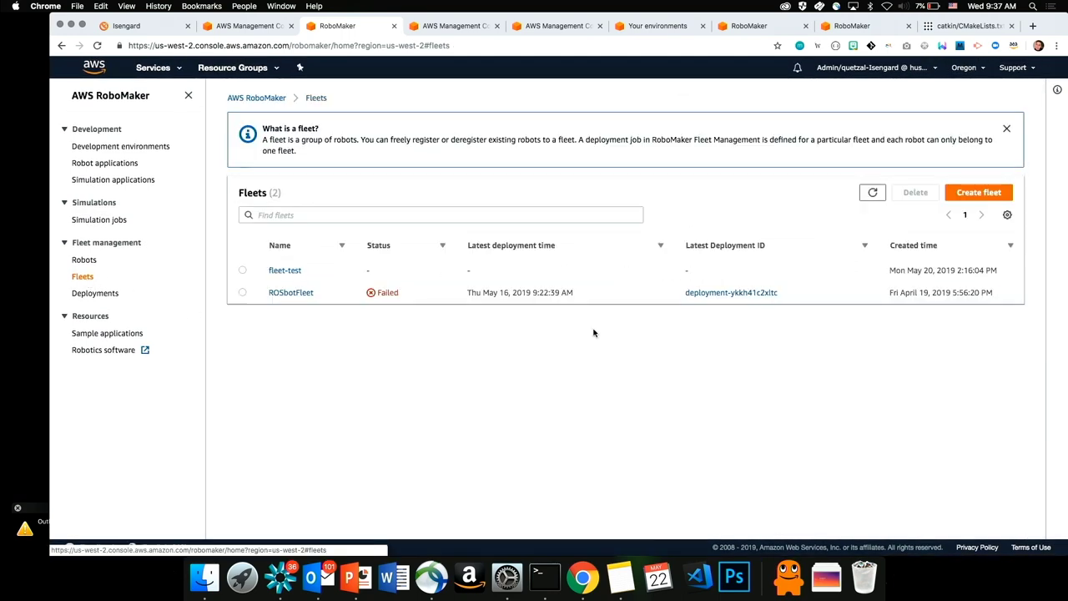
# View the Create fleet form without creating a fleet, and open the RoboMaker deployments list.
pyautogui.click(972, 193)
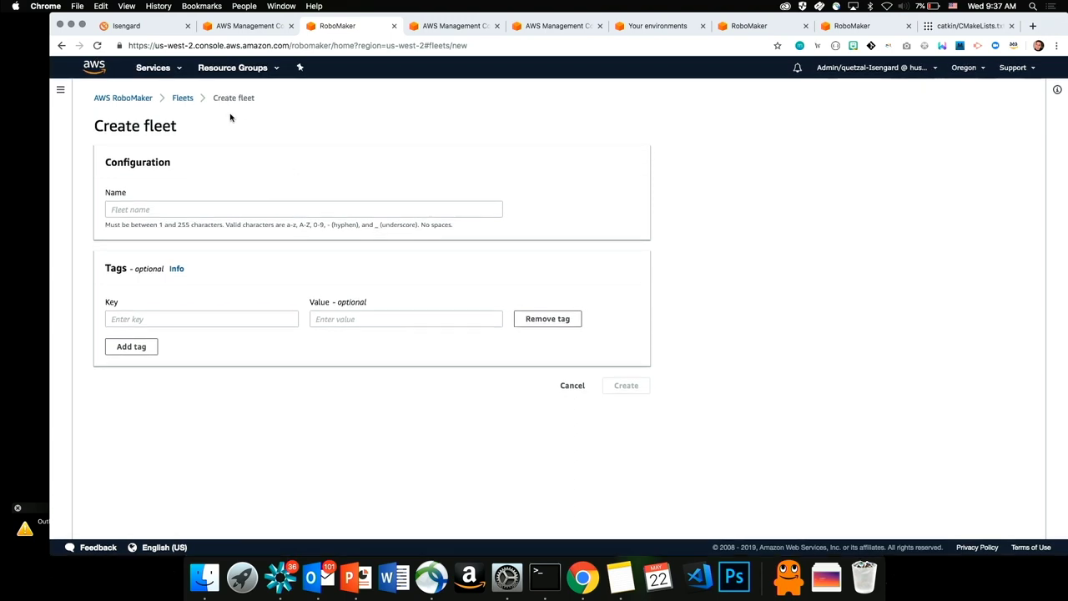
pyautogui.click(111, 97)
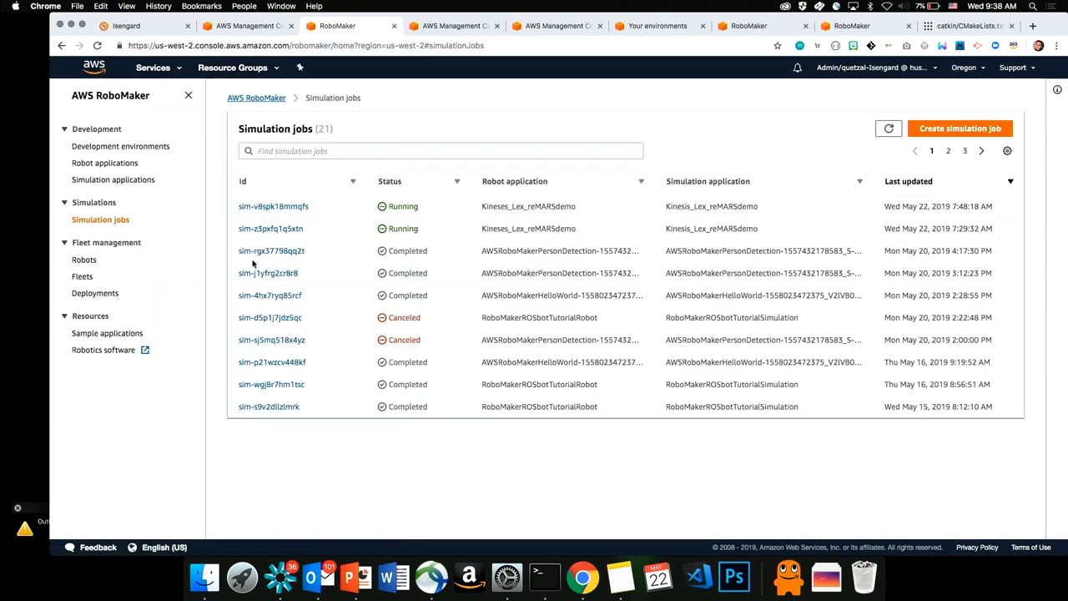
pyautogui.click(107, 295)
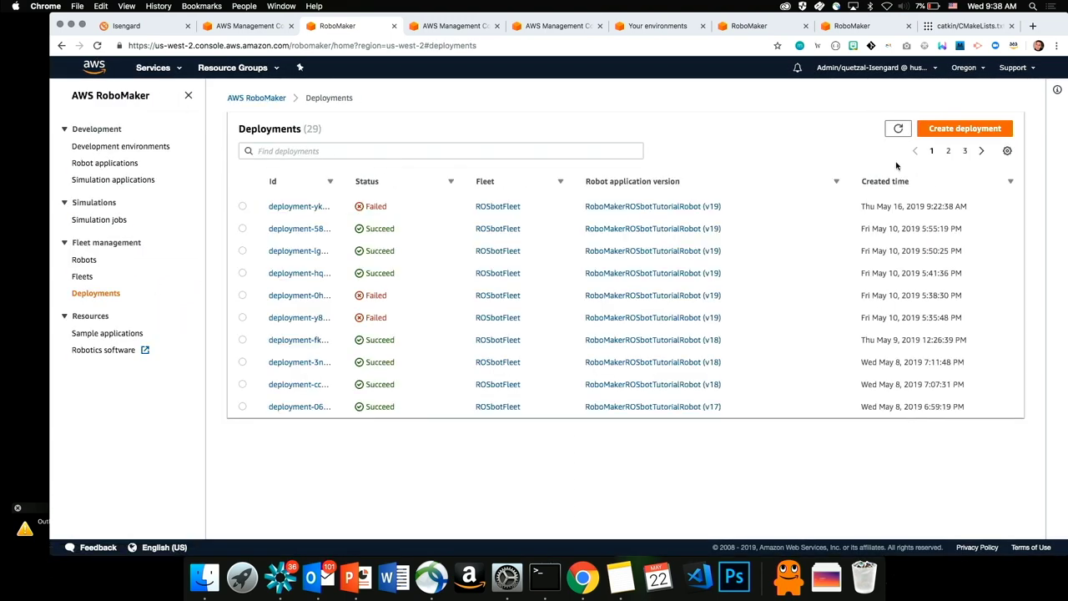
# Examine the Create deployment form down to its concurrent percentage and failure threshold settings, leaving for the simulation jobs without creating a deployment.
pyautogui.click(962, 131)
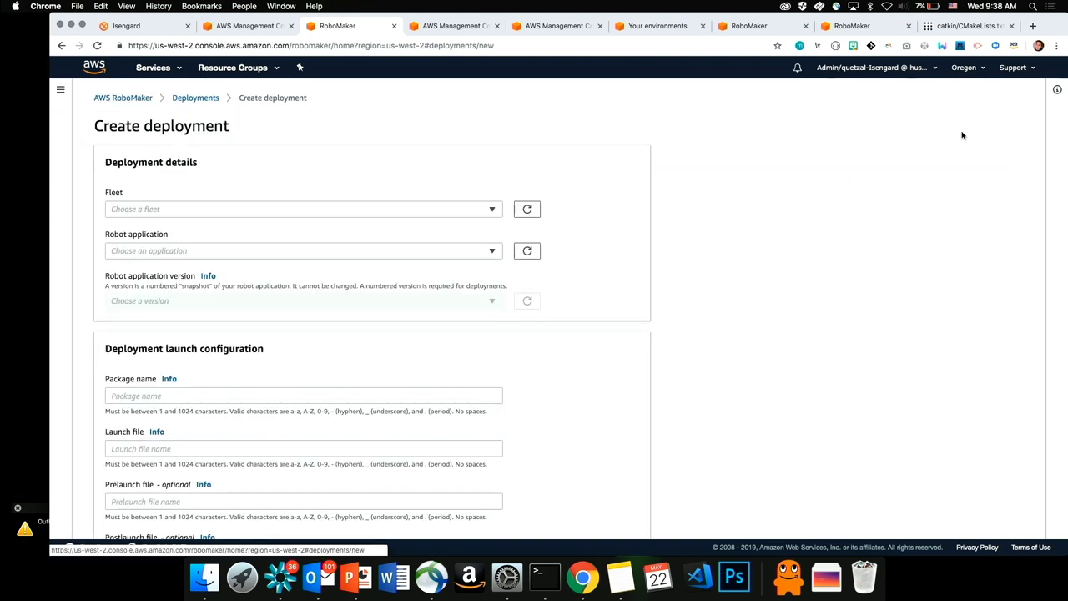
pyautogui.scroll(-5, 784, 329)
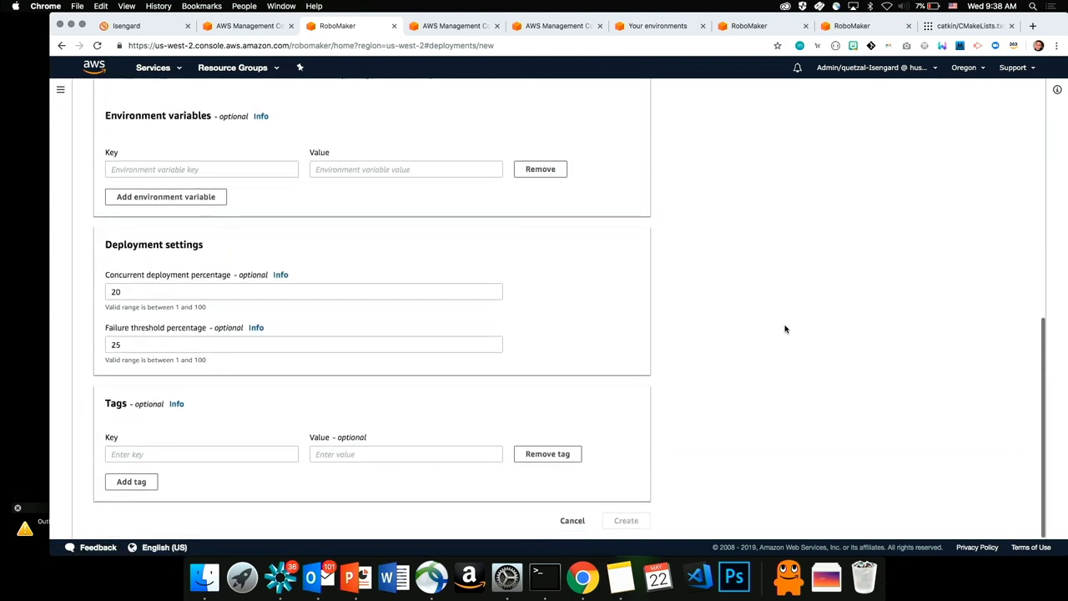
pyautogui.click(329, 294)
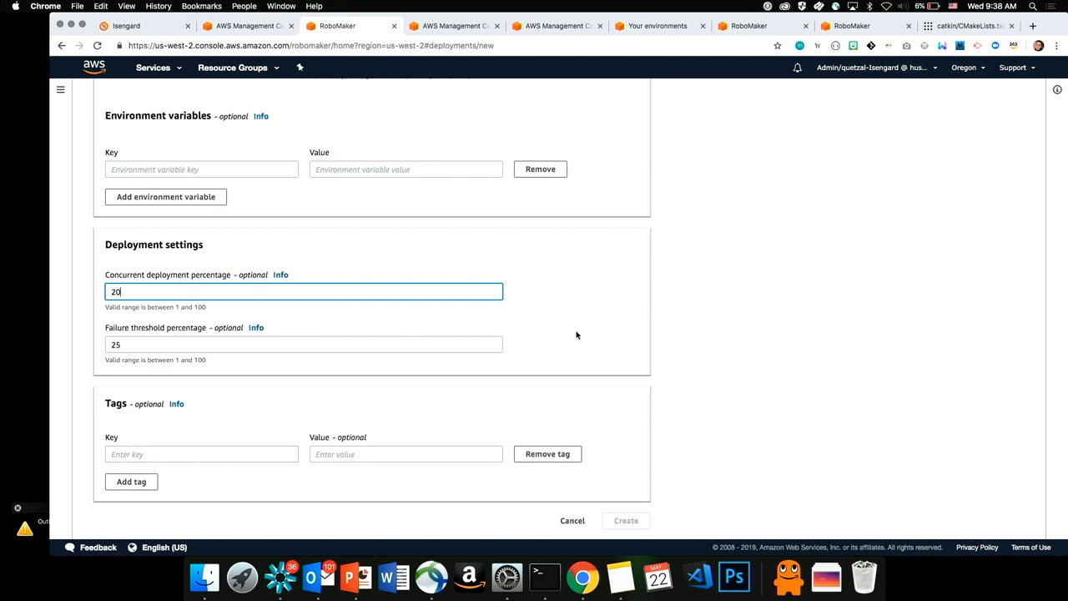
pyautogui.scroll(10, 584, 336)
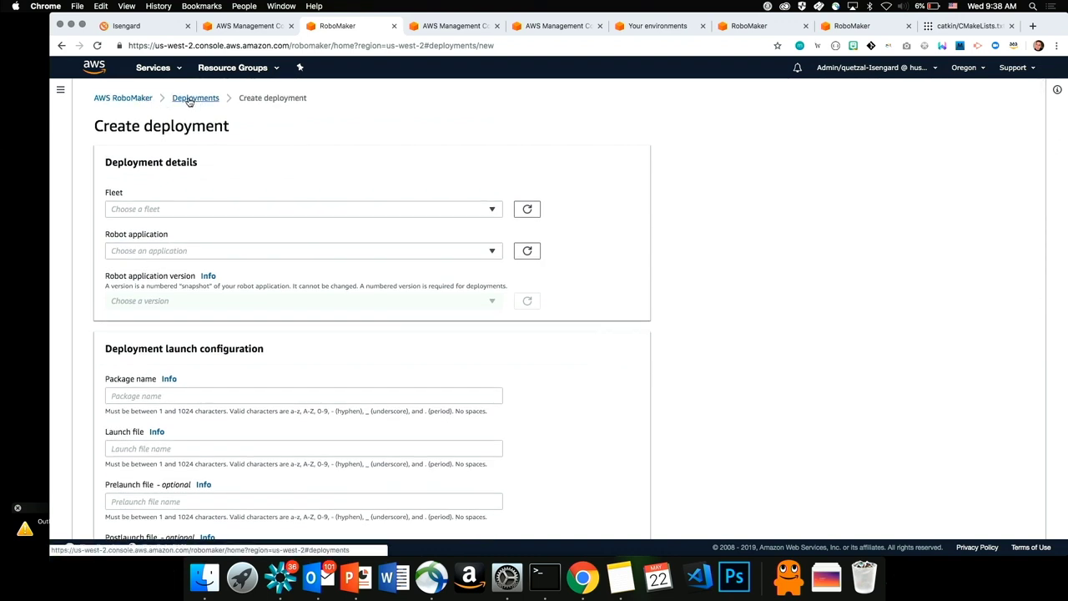
pyautogui.click(143, 99)
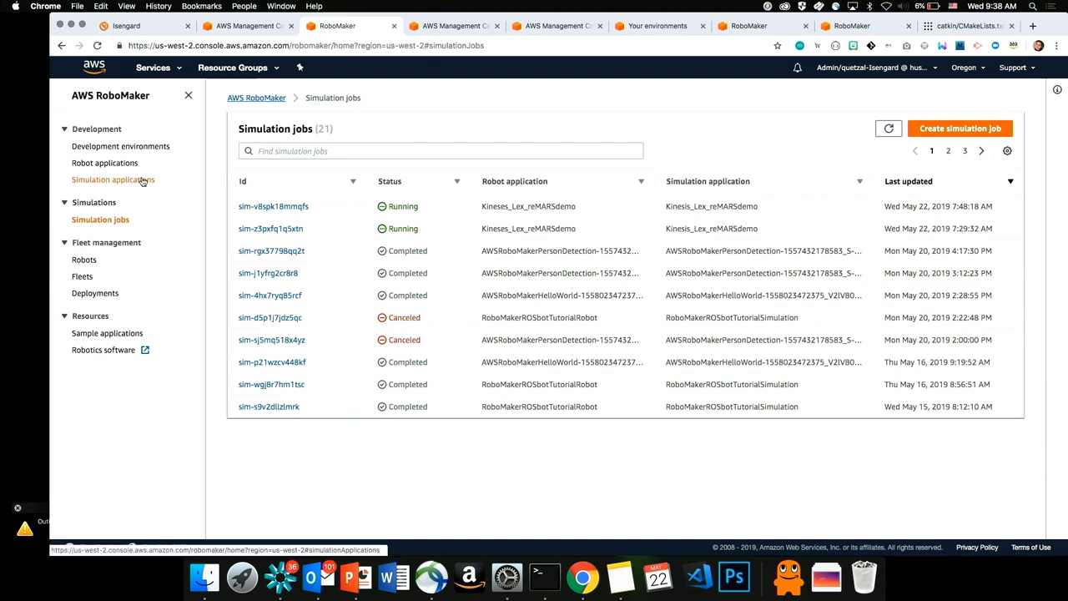
# Examine the Create environment form's instance types, networking fields and best practices, and return to the development environments list without creating one.
pyautogui.click(166, 146)
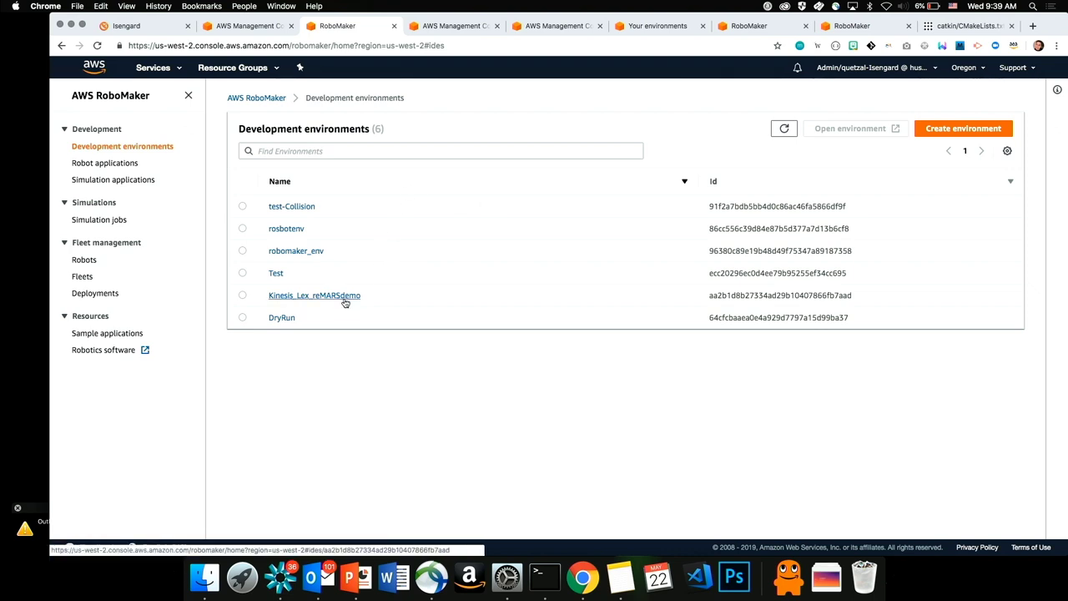
pyautogui.click(948, 128)
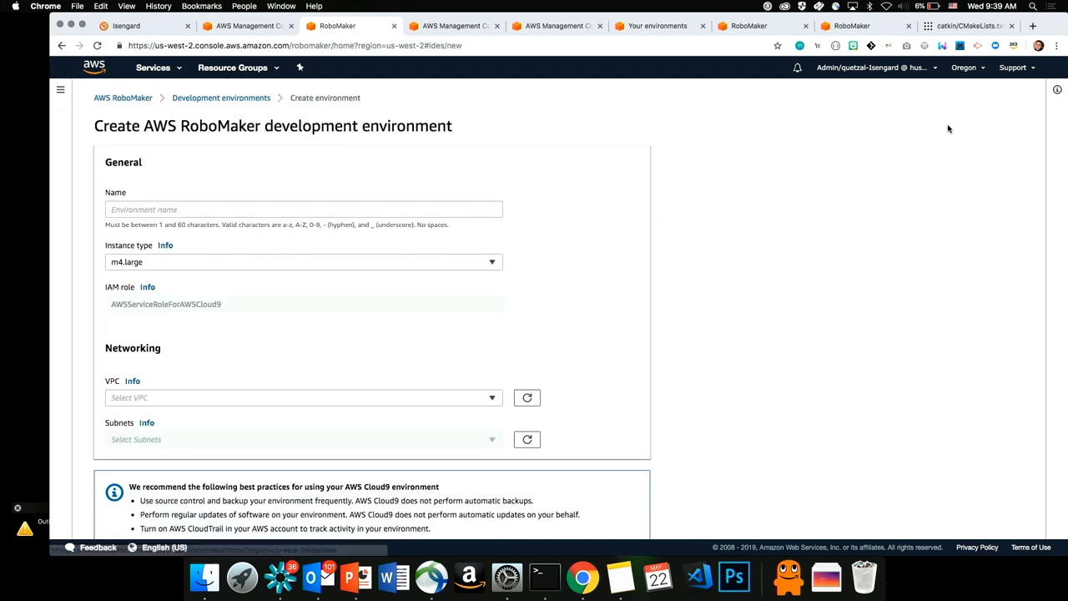
pyautogui.scroll(-1, 601, 282)
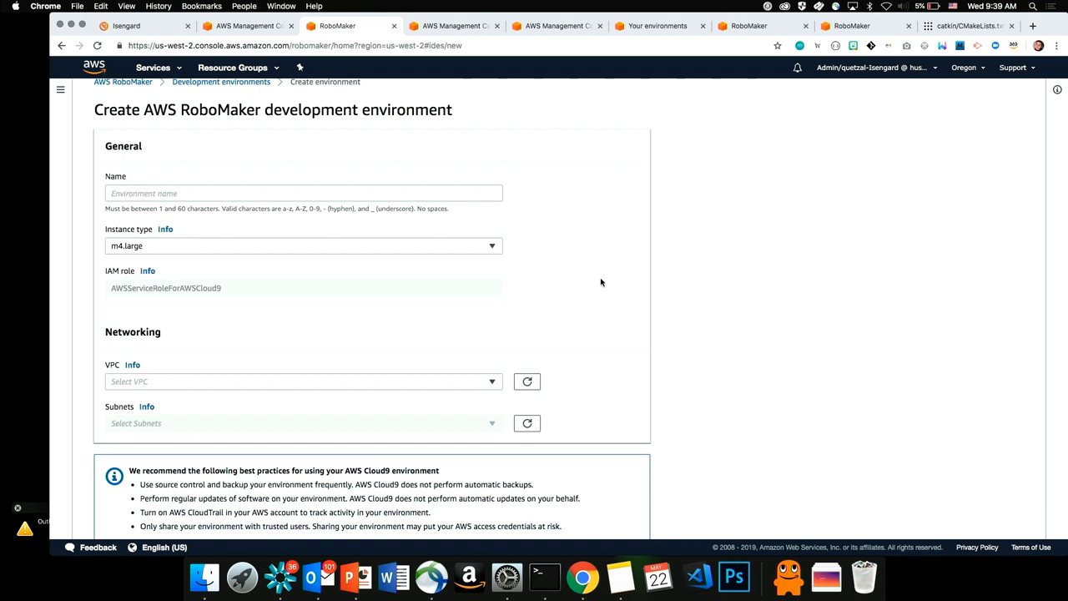
pyautogui.scroll(-2, 600, 282)
pyautogui.click(489, 156)
pyautogui.click(400, 205)
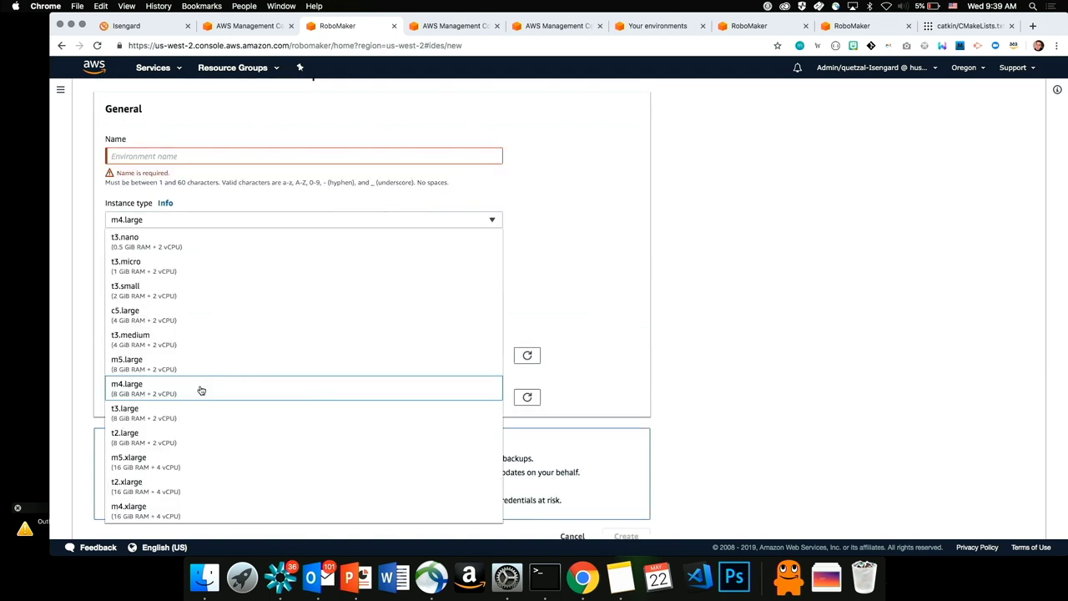
pyautogui.click(631, 262)
pyautogui.scroll(-1, 632, 262)
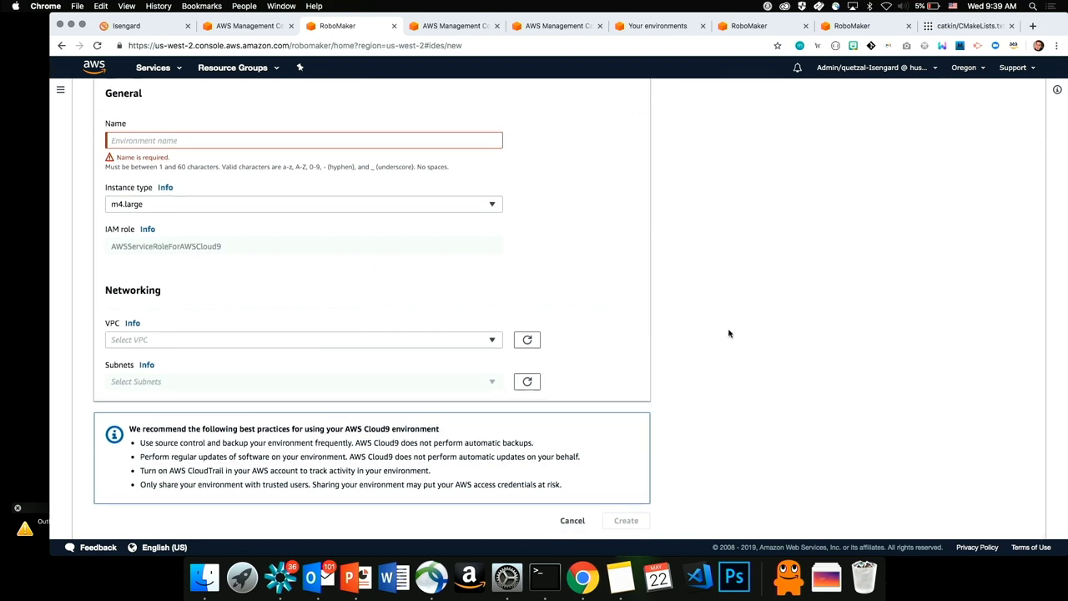
pyautogui.scroll(3, 729, 333)
pyautogui.click(238, 99)
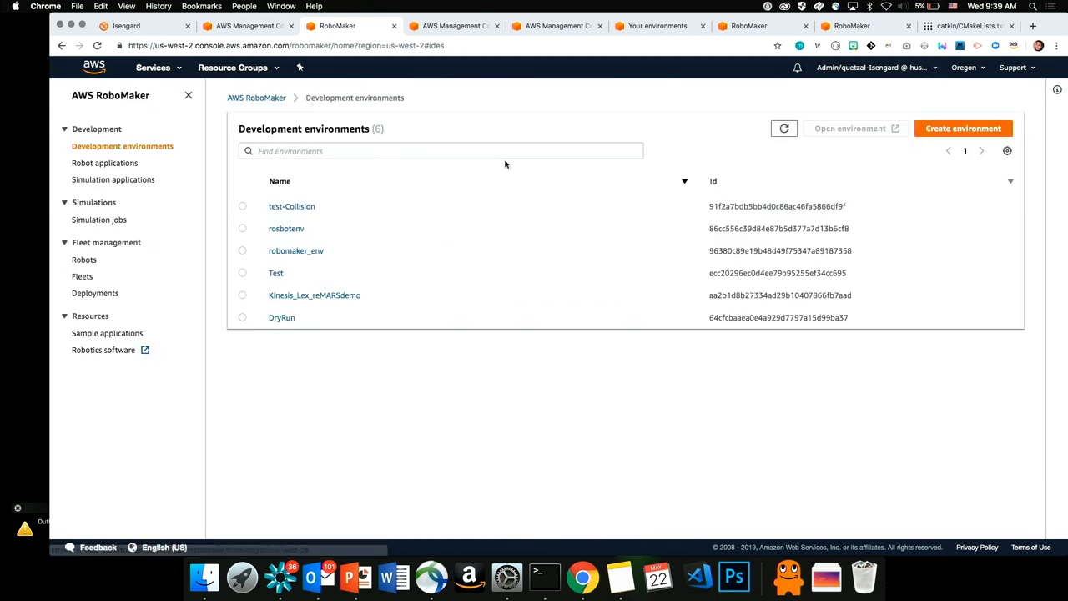
# Show the details of the Kinesis_Lex_reMARSdemo development environment in a new browser tab and launch that environment.
pyautogui.keyDown('super'); pyautogui.click(351, 296); pyautogui.keyUp('super')
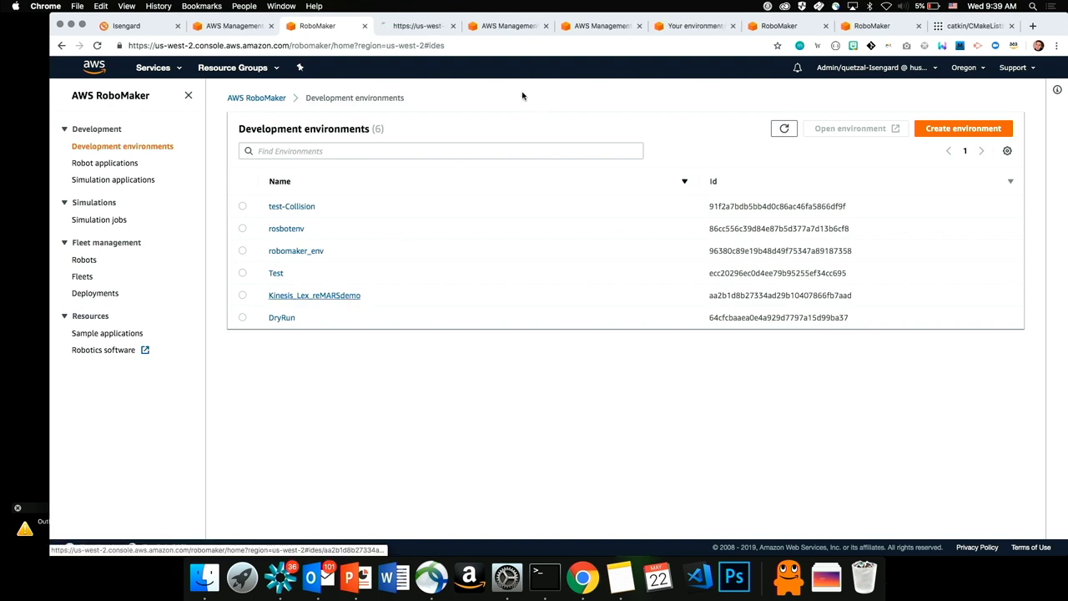
pyautogui.click(414, 26)
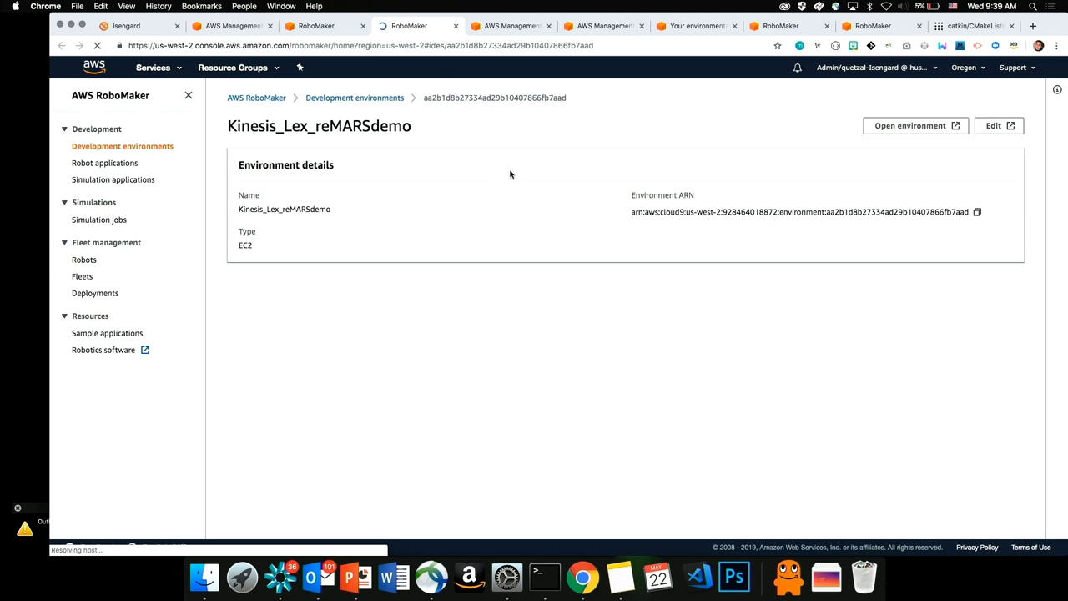
pyautogui.click(909, 127)
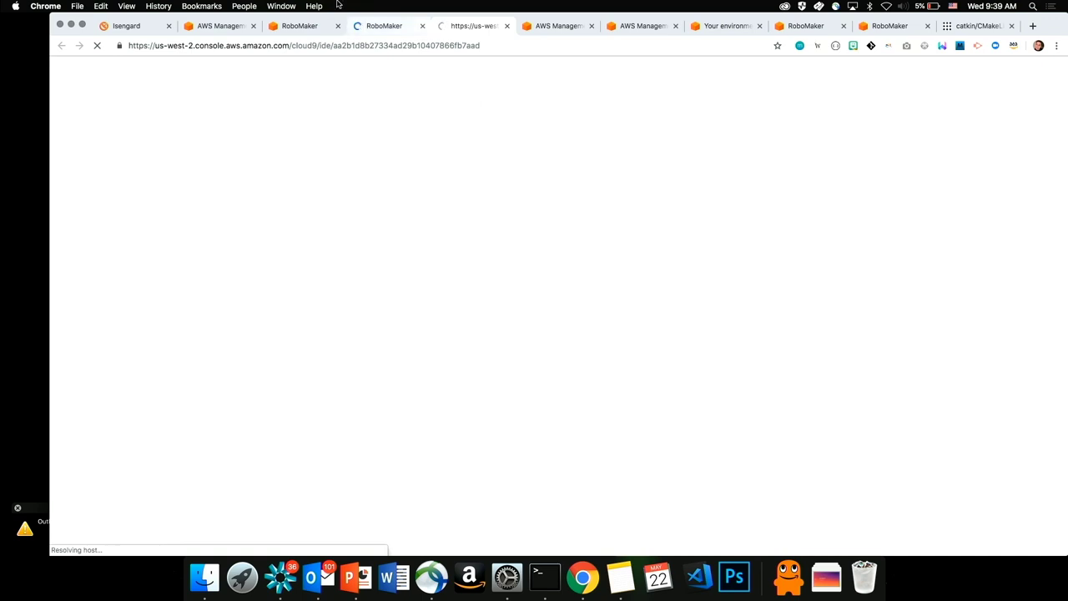
# View the simulation applications and simulation jobs lists, and show the running job sim-v8spk18mmqfs in a new browser tab.
pyautogui.click(284, 27)
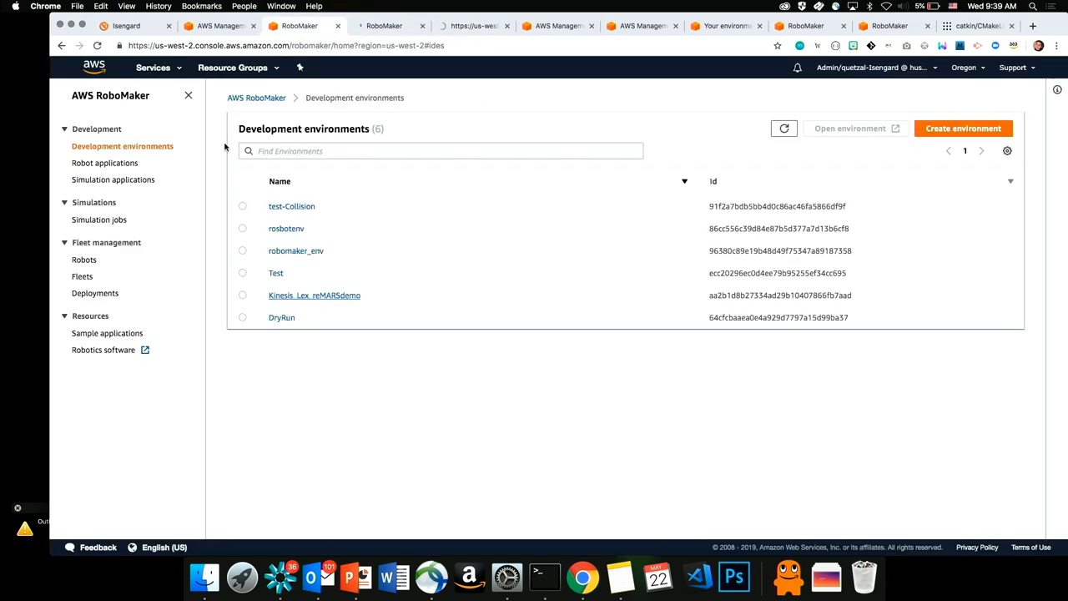
pyautogui.click(131, 183)
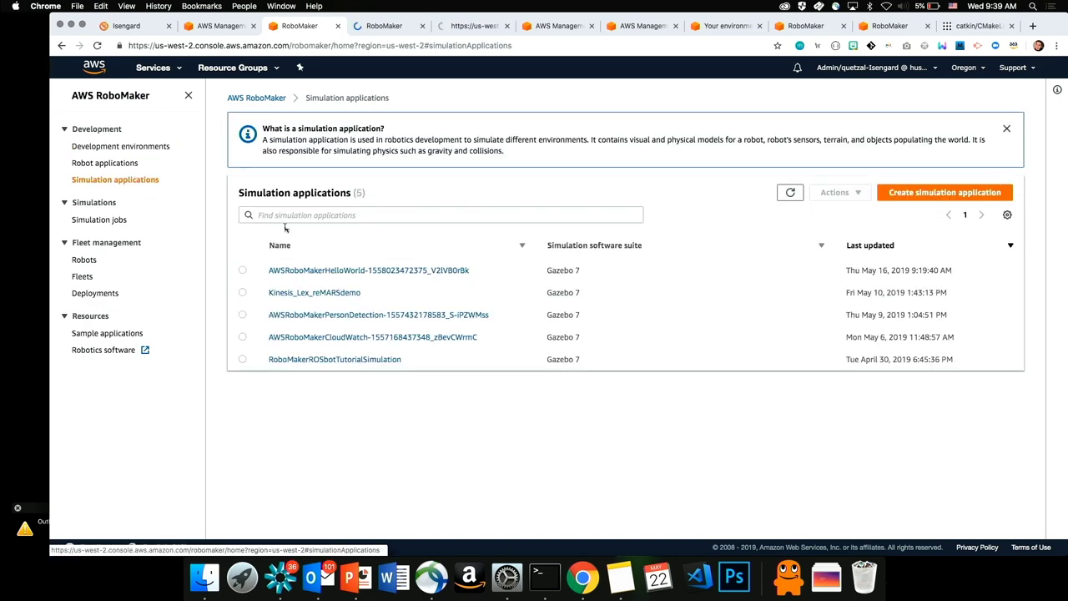
pyautogui.click(112, 222)
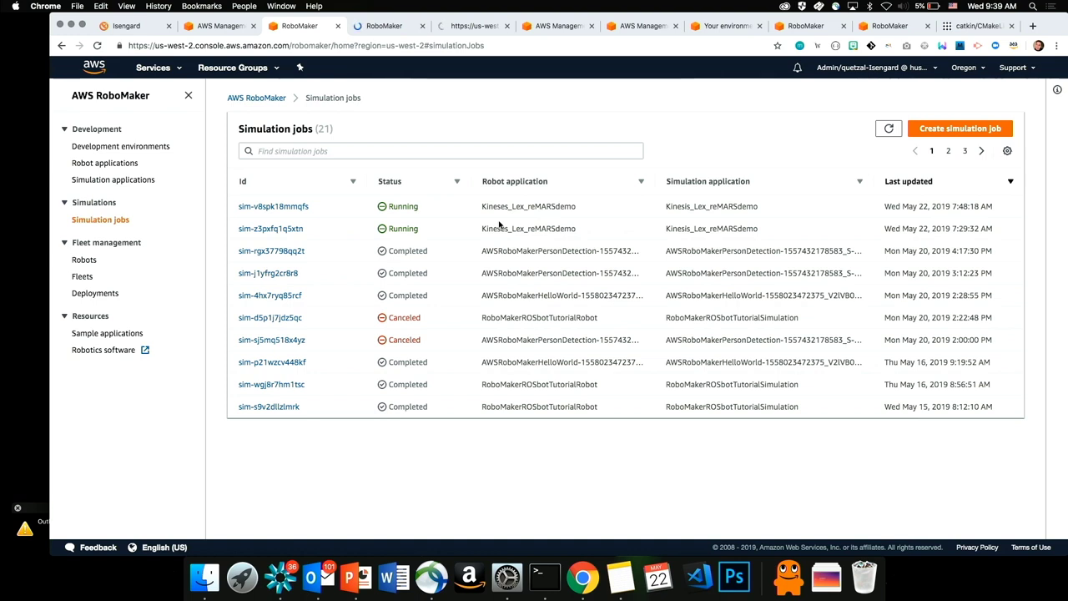
pyautogui.keyDown('super'); pyautogui.click(301, 207); pyautogui.keyUp('super')
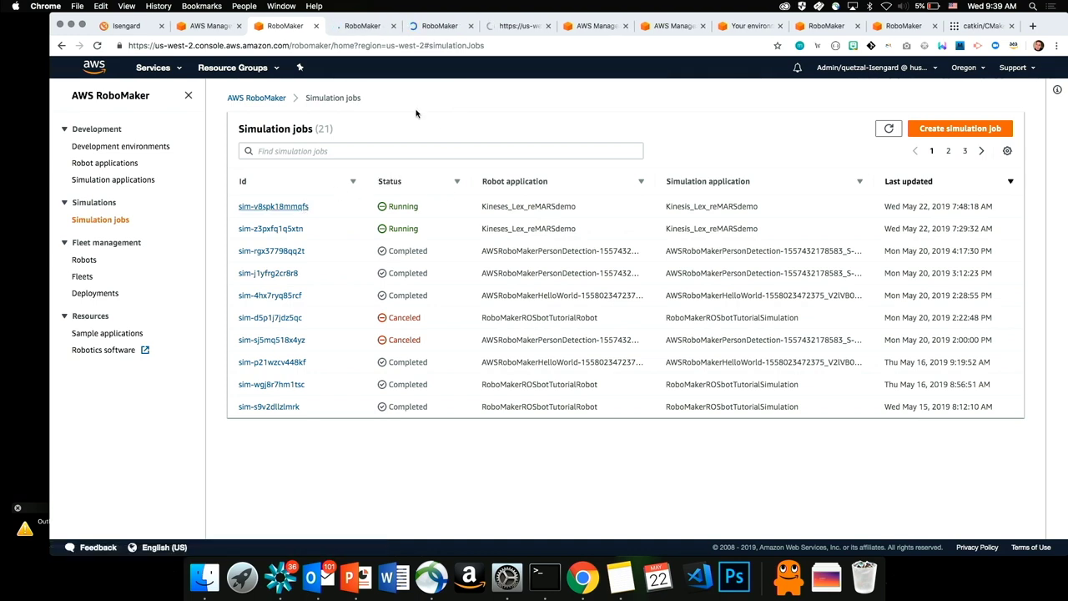
pyautogui.click(428, 26)
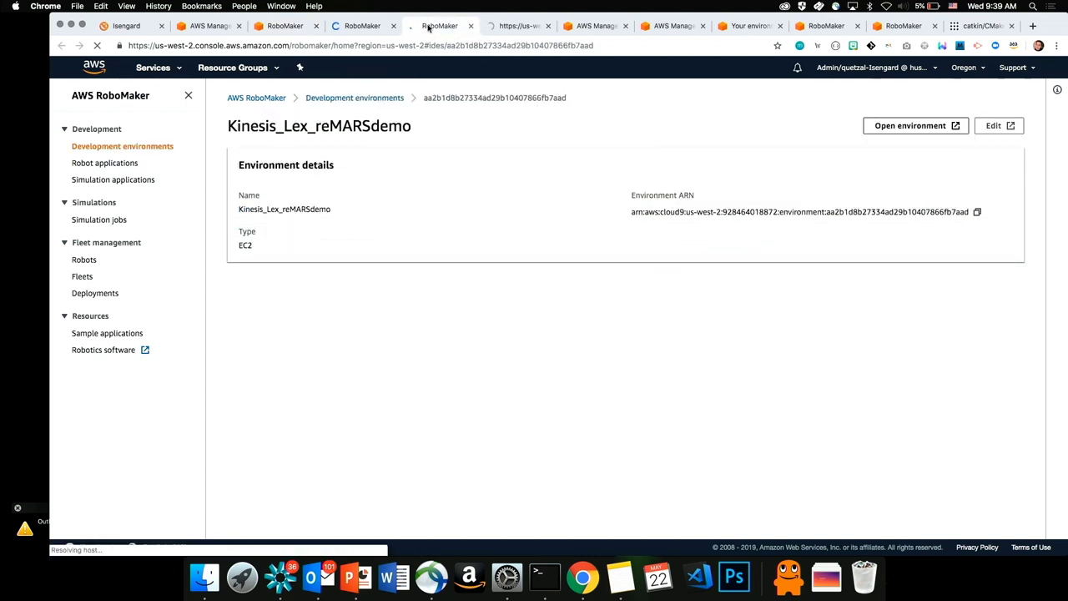
pyautogui.click(364, 26)
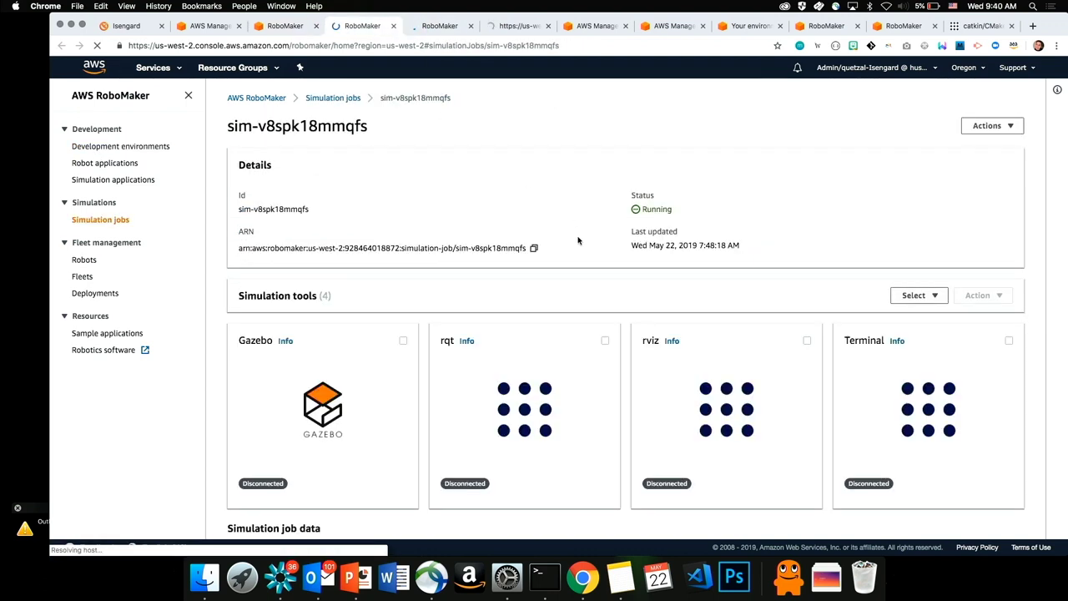
# Look through the simulation job's tools and job data, launch Gazebo in the simulation viewer, and enlarge the viewer window to nearly fill the screen.
pyautogui.scroll(-2, 584, 208)
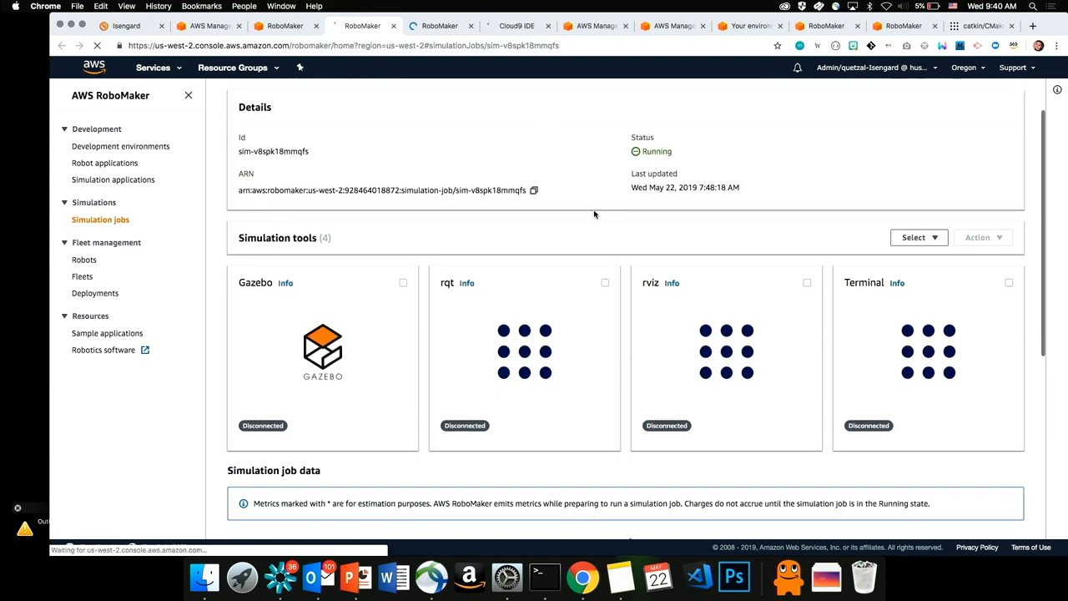
pyautogui.scroll(-5, 310, 306)
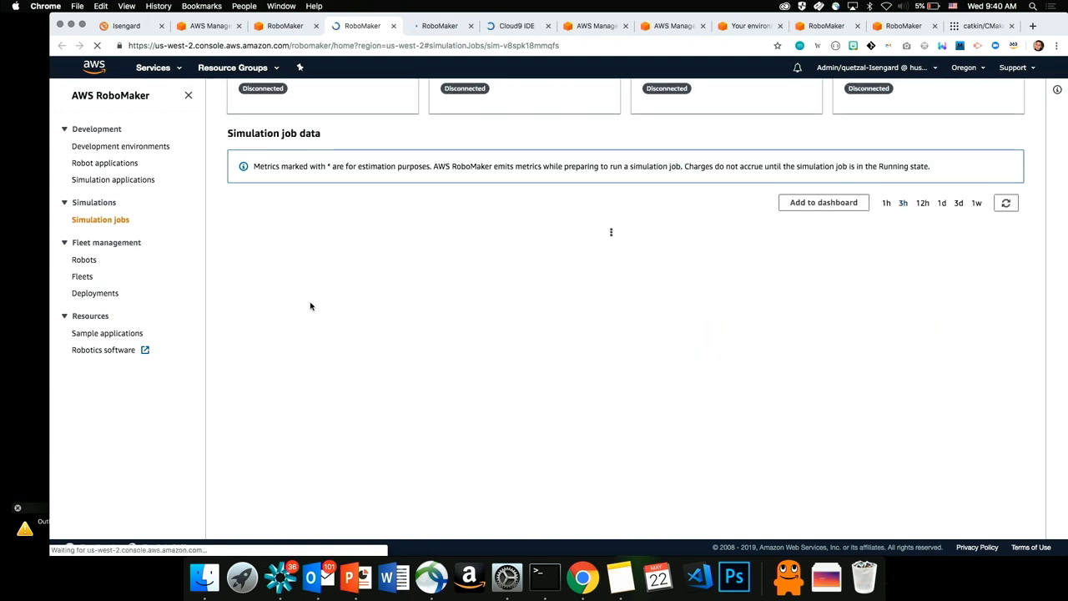
pyautogui.scroll(3, 310, 306)
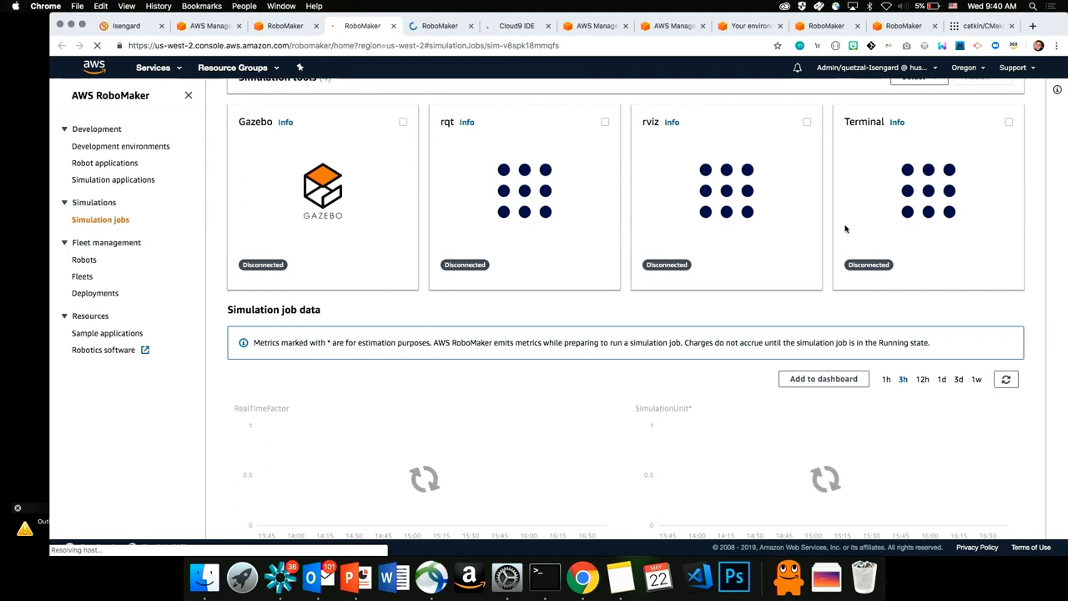
pyautogui.scroll(2, 591, 277)
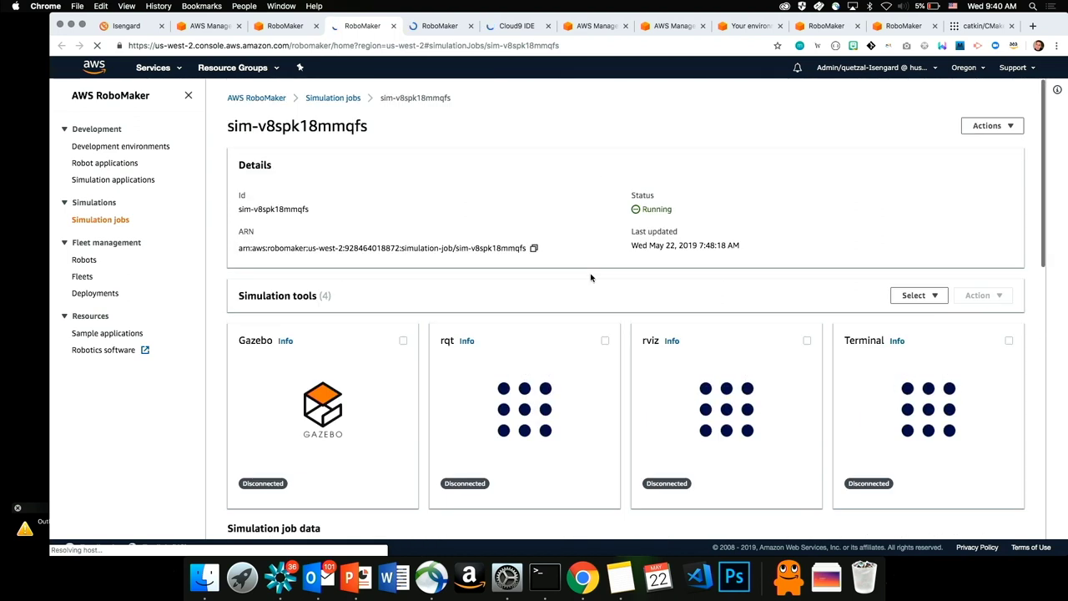
pyautogui.click(325, 405)
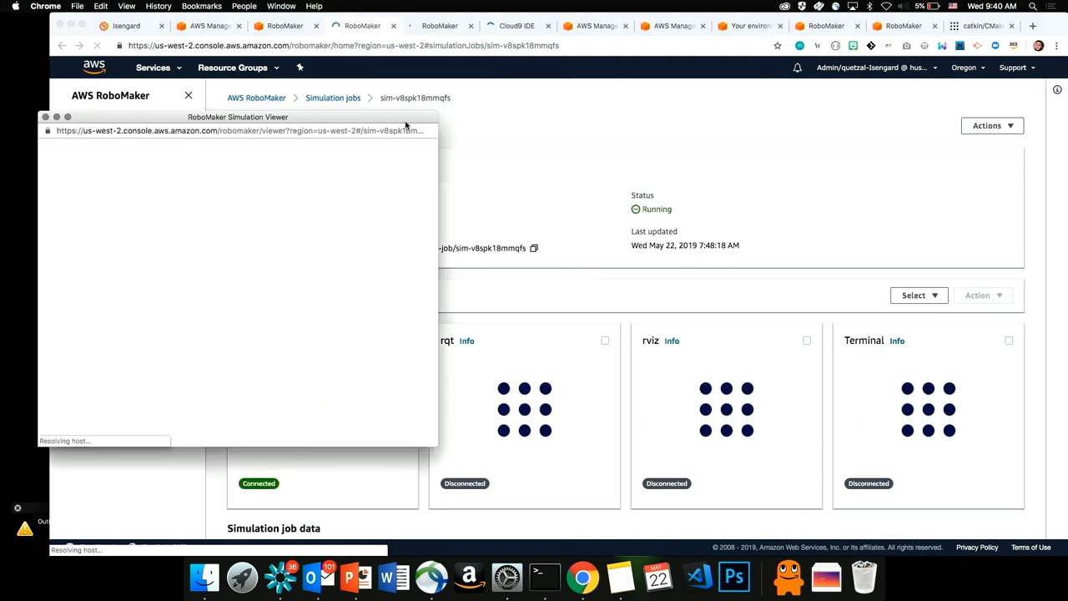
pyautogui.moveTo(382, 119); pyautogui.dragTo(361, 40)
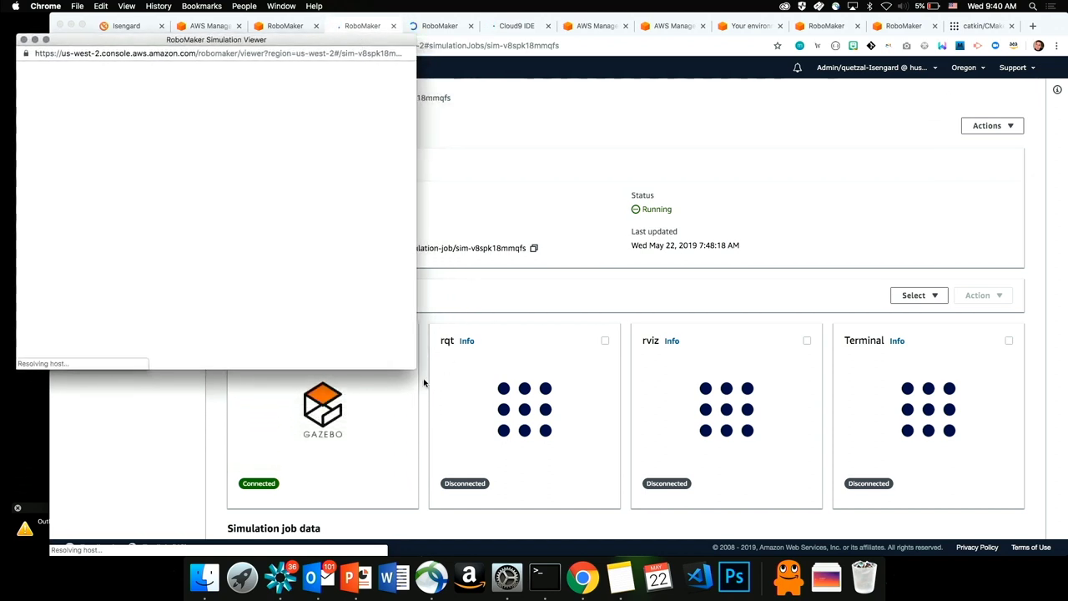
pyautogui.moveTo(417, 368); pyautogui.dragTo(1011, 588)
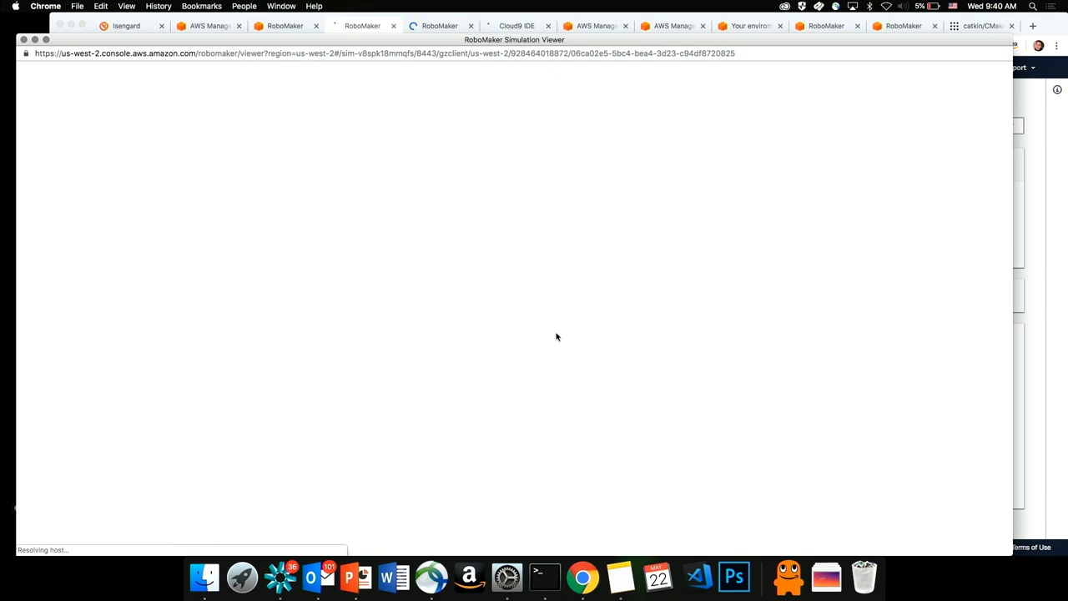
# Check the Gazebo viewer and the other open browser tabs for loading progress, and return to the simulation job's tools.
pyautogui.click(366, 32)
pyautogui.scroll(-3, 797, 242)
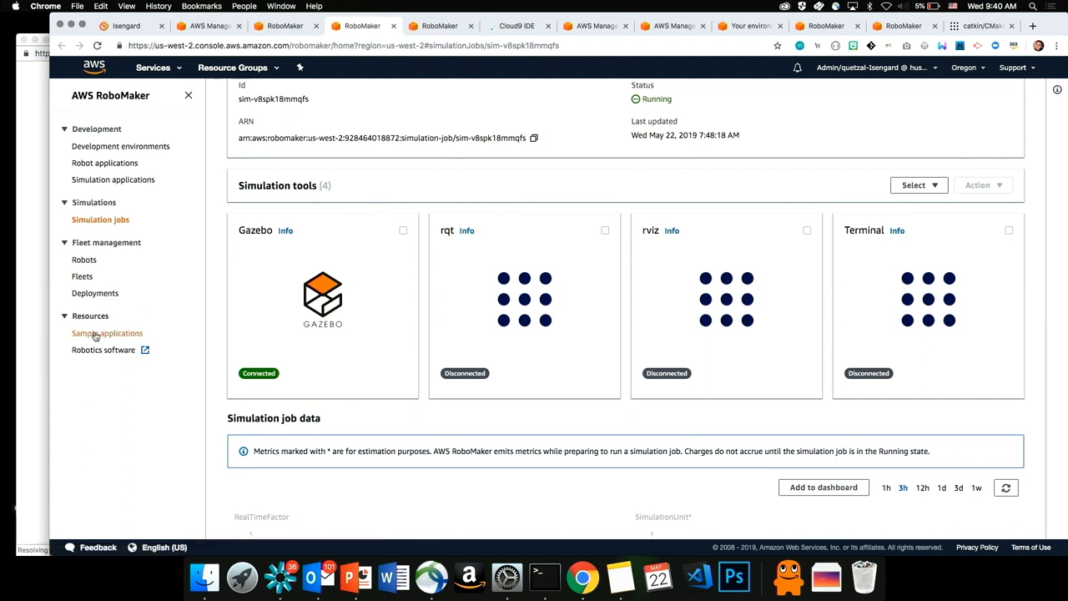
pyautogui.click(37, 360)
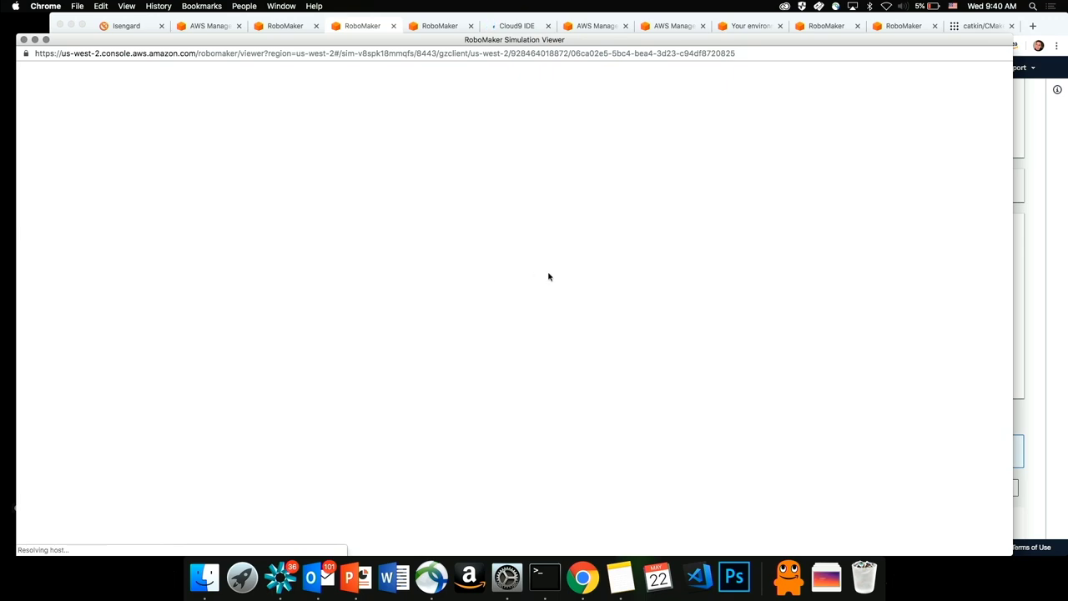
pyautogui.click(426, 26)
pyautogui.click(356, 31)
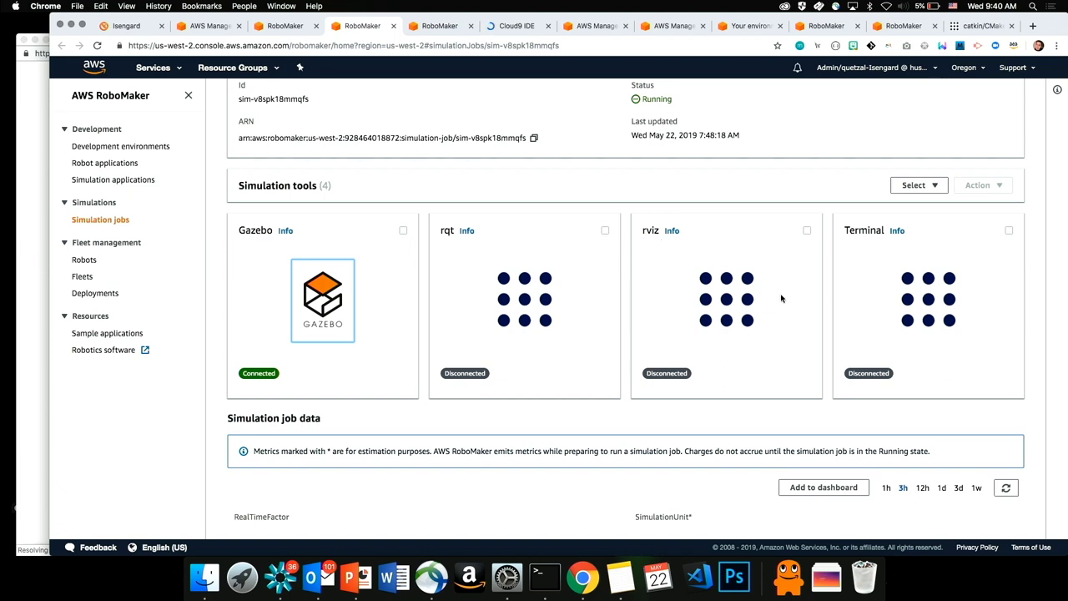
# Launch the job's Terminal and rviz tools, moving the Terminal viewer aside and enlarging the rviz viewer window.
pyautogui.click(924, 299)
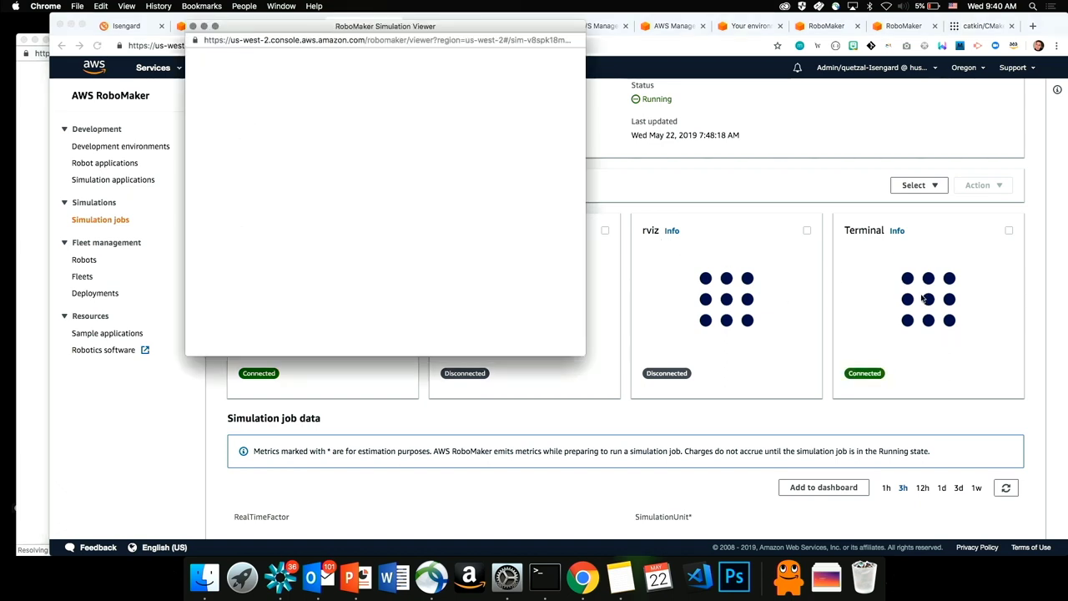
pyautogui.moveTo(506, 33); pyautogui.dragTo(990, 53)
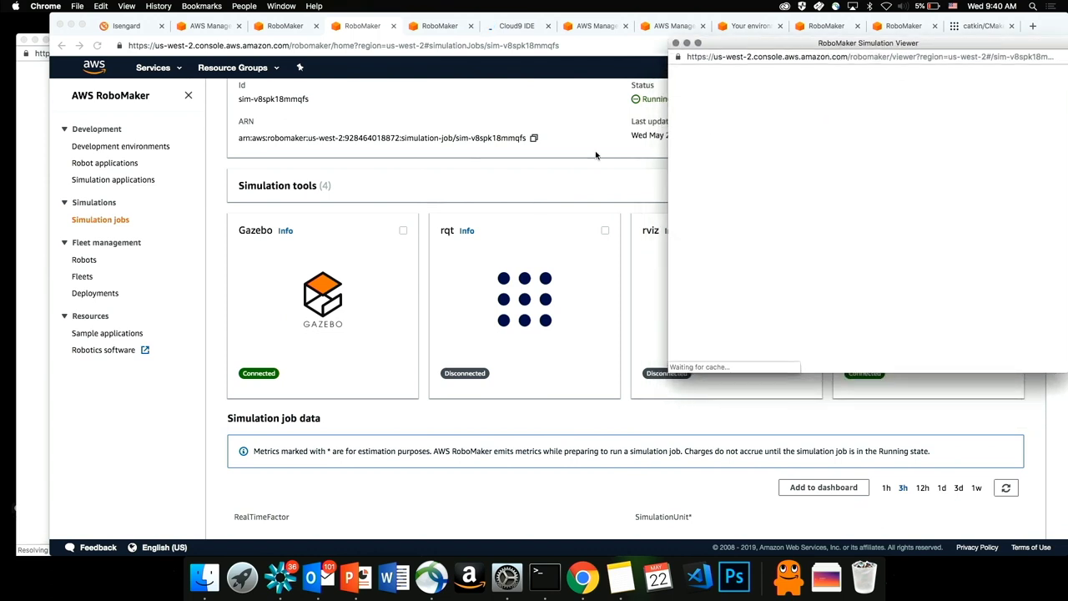
pyautogui.click(492, 188)
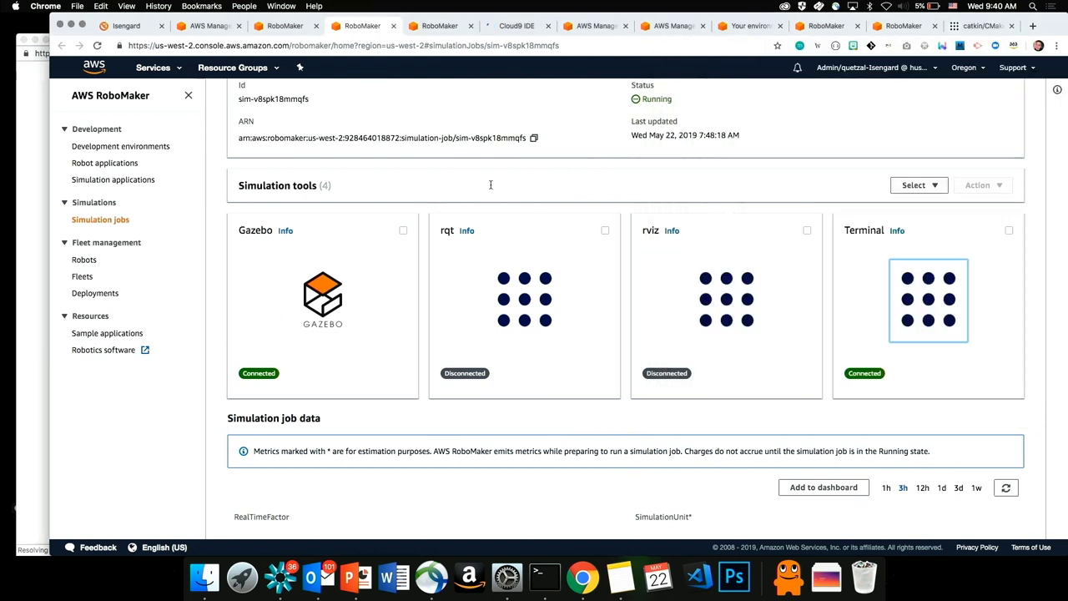
pyautogui.click(719, 292)
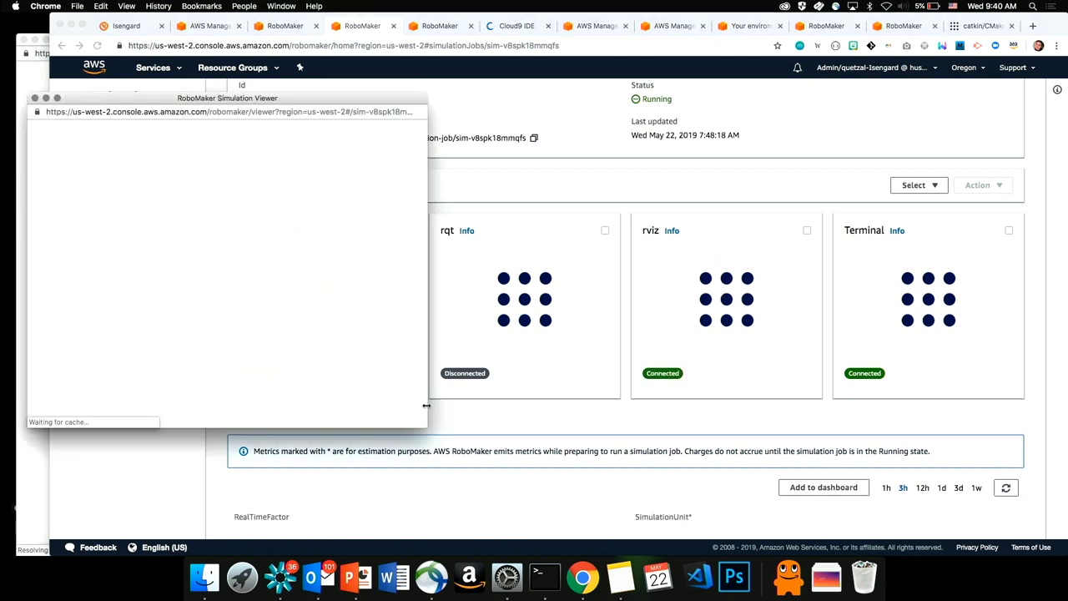
pyautogui.moveTo(433, 429); pyautogui.dragTo(870, 554)
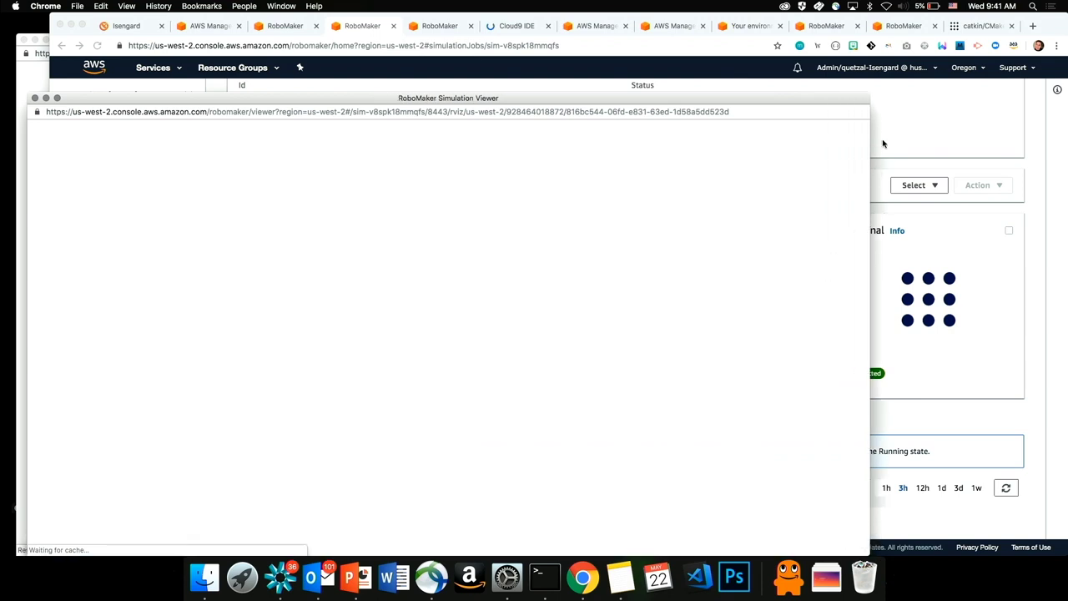
# Move the rviz viewer aside and check the Gazebo viewer, Cloud9 IDE and RoboMaker tabs for loading progress.
pyautogui.moveTo(868, 96); pyautogui.dragTo(897, 41)
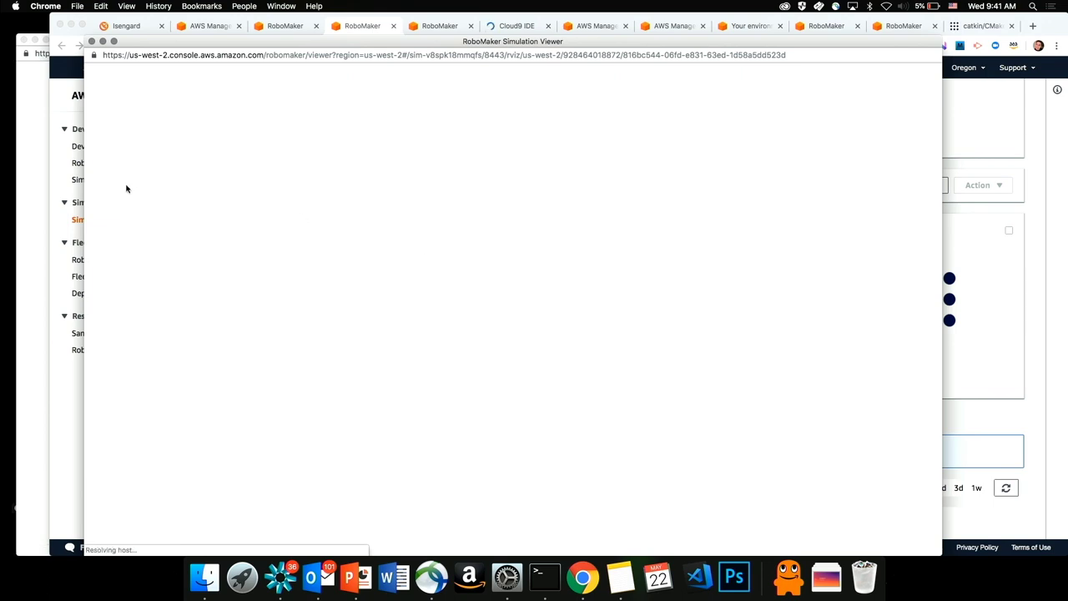
pyautogui.click(21, 191)
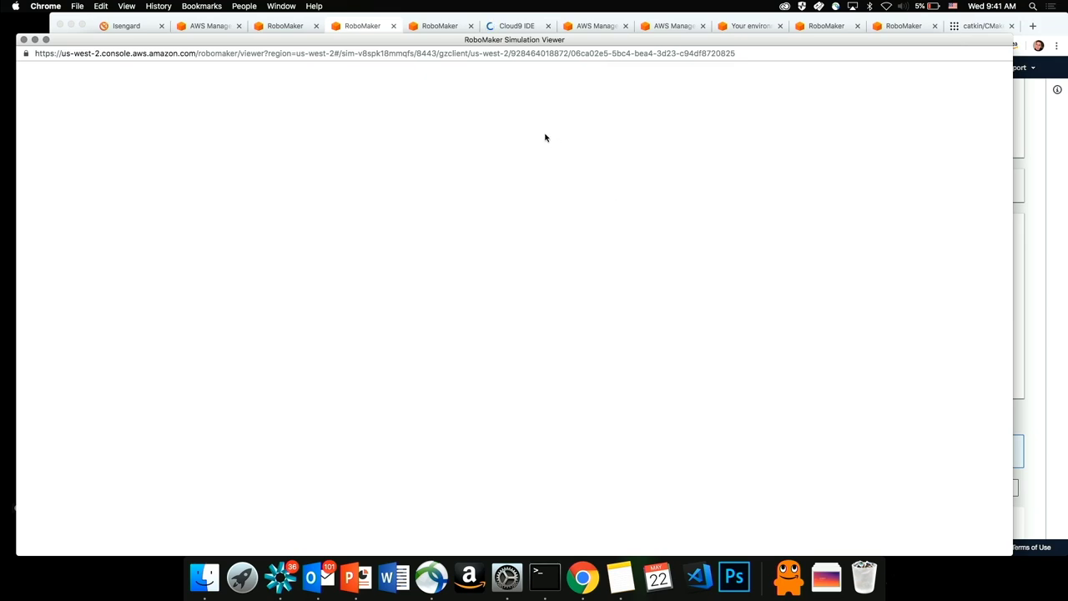
pyautogui.click(511, 26)
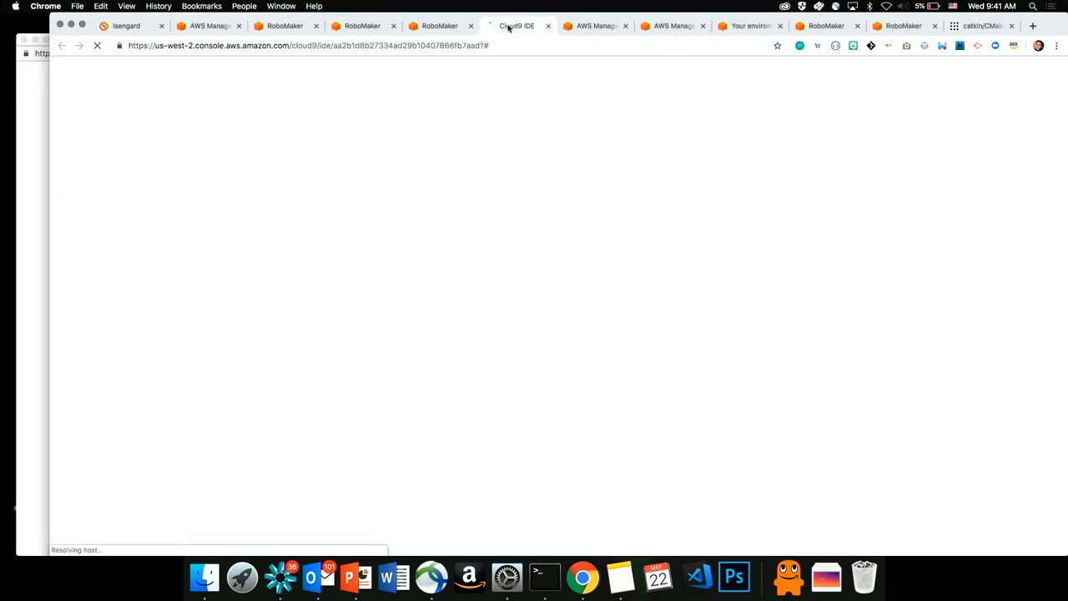
pyautogui.click(433, 26)
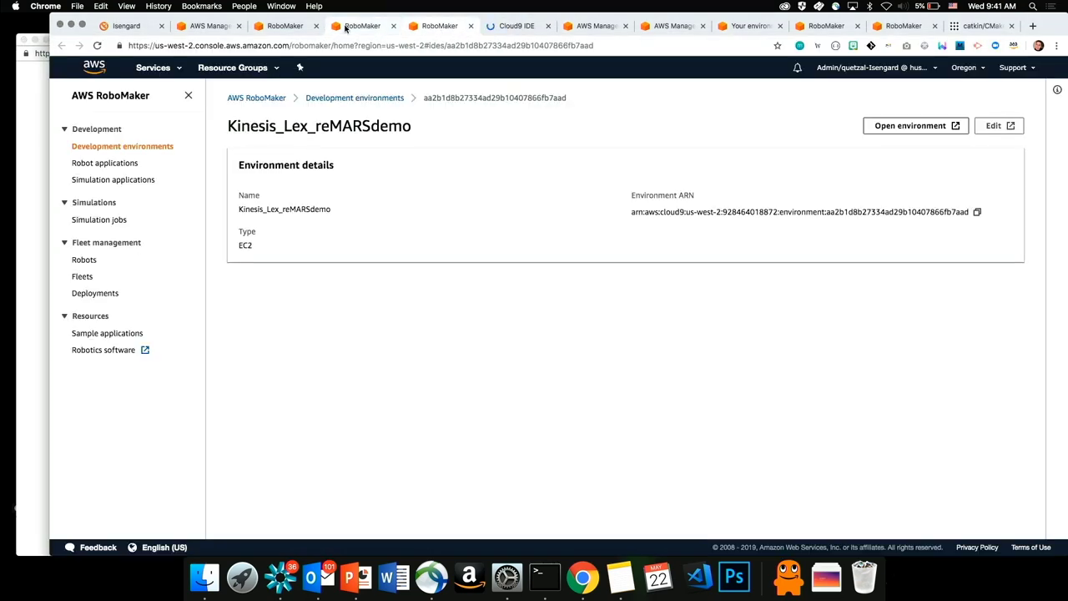
pyautogui.click(346, 25)
pyautogui.click(305, 27)
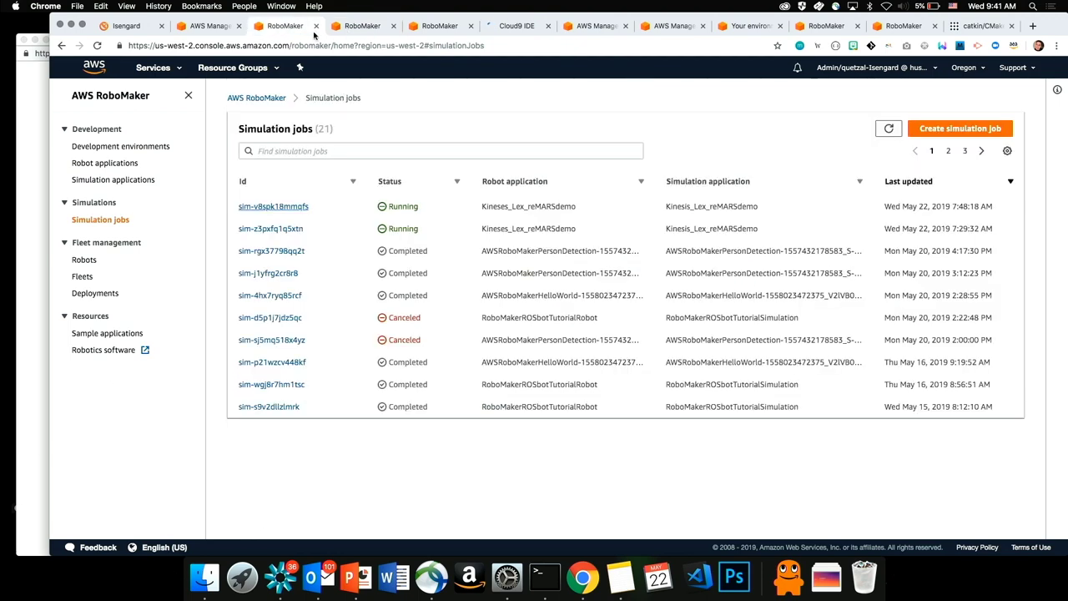
pyautogui.click(356, 26)
# Bring the rviz viewer forward from the overview of all windows, then recheck the Cloud9 IDE page and the Gazebo viewer.
pyautogui.hotkey('ctrl', 'Up')
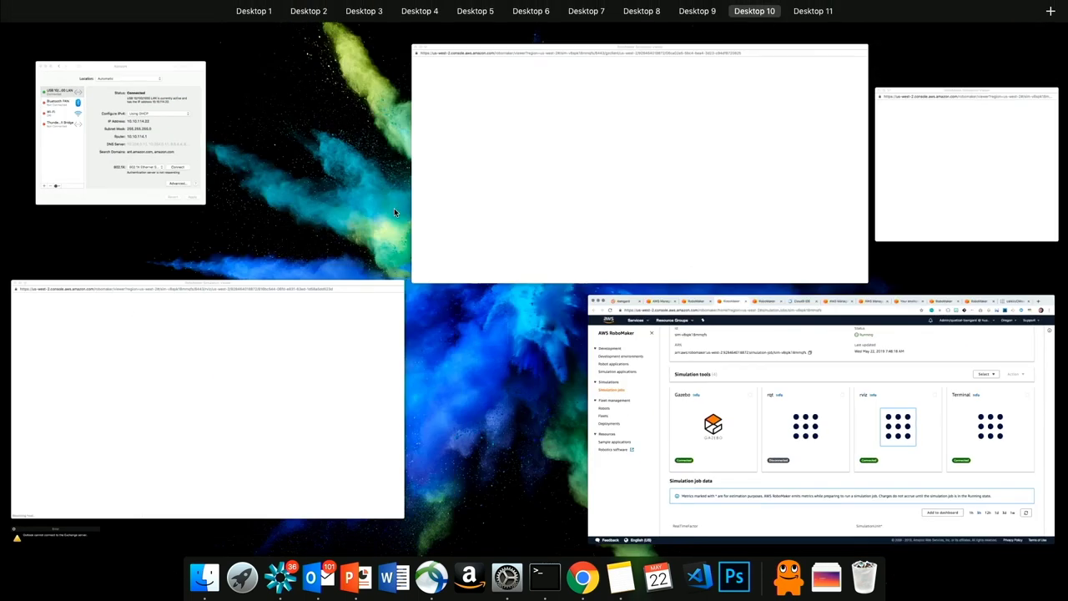
pyautogui.click(285, 373)
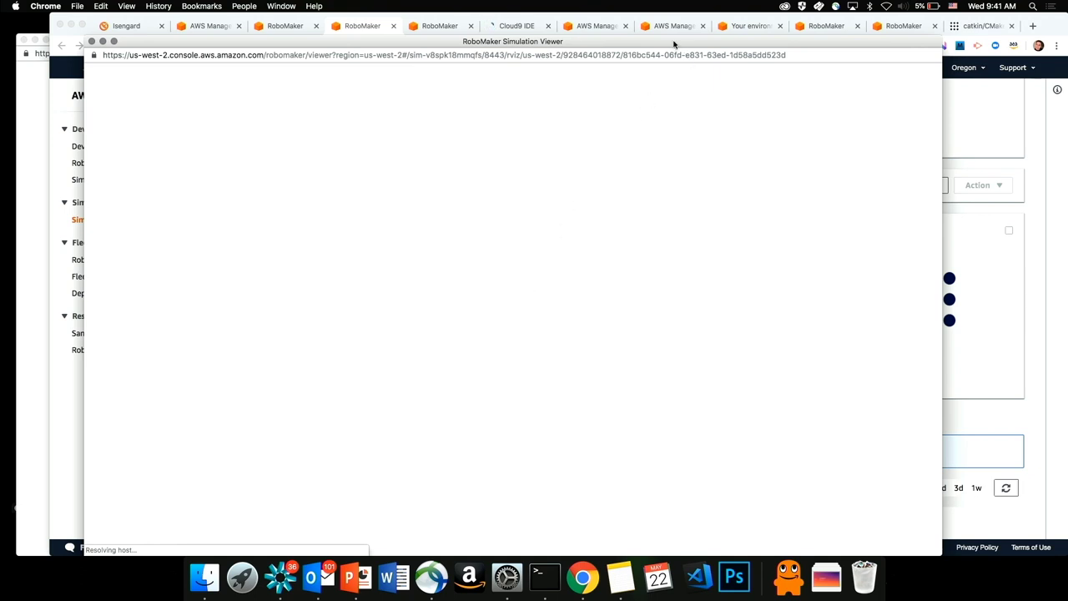
pyautogui.moveTo(672, 42); pyautogui.dragTo(627, 47)
pyautogui.click(446, 26)
pyautogui.click(441, 26)
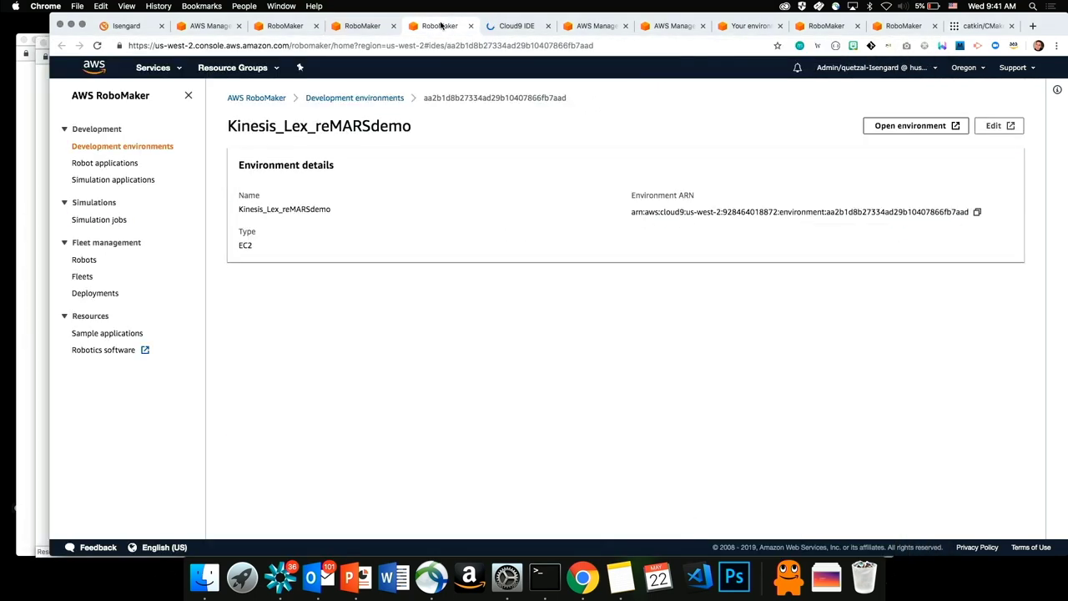
pyautogui.click(515, 26)
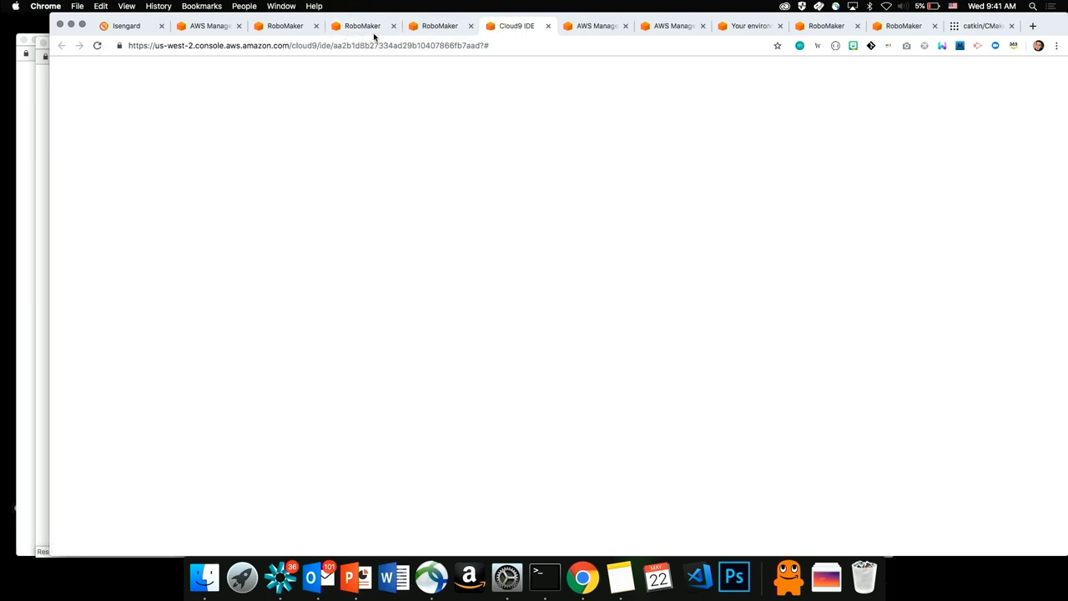
pyautogui.click(361, 26)
pyautogui.click(20, 239)
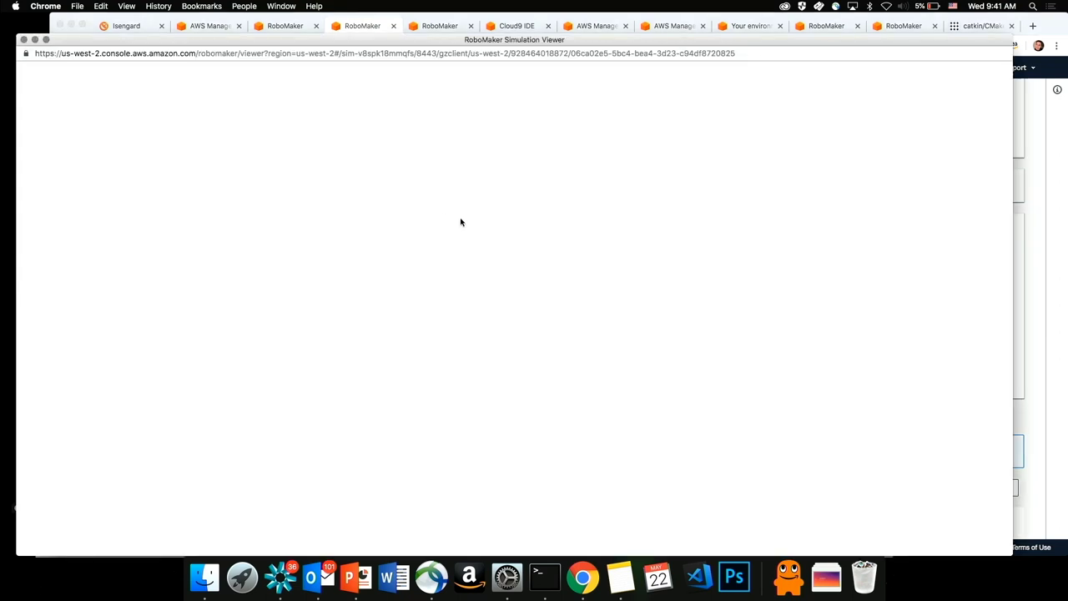
# Search Google Images for "gazebo simulation" in a new browser tab.
pyautogui.click(973, 27)
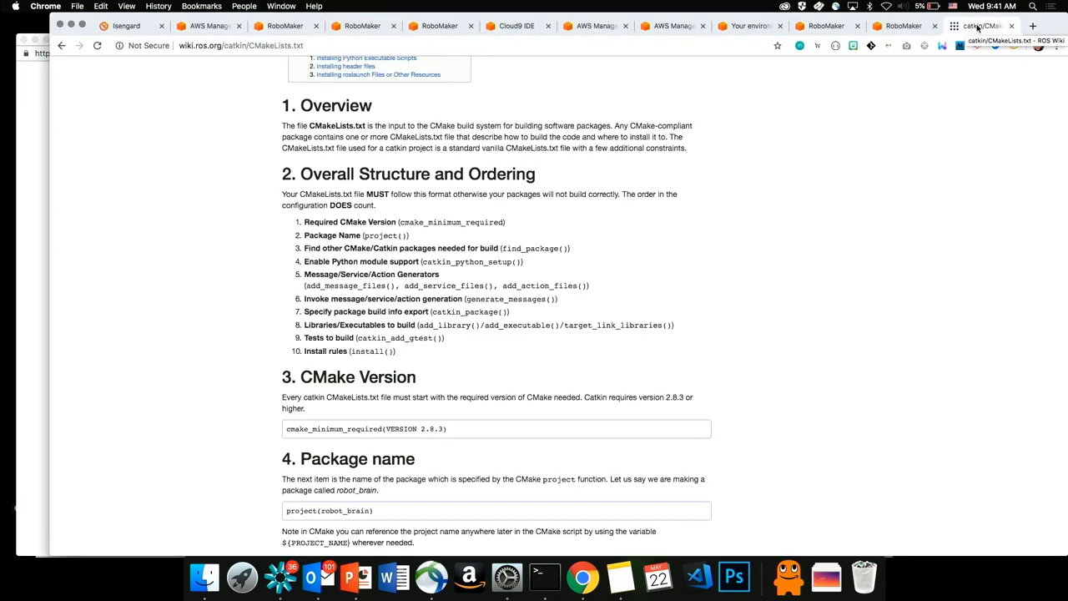
pyautogui.click(1034, 28)
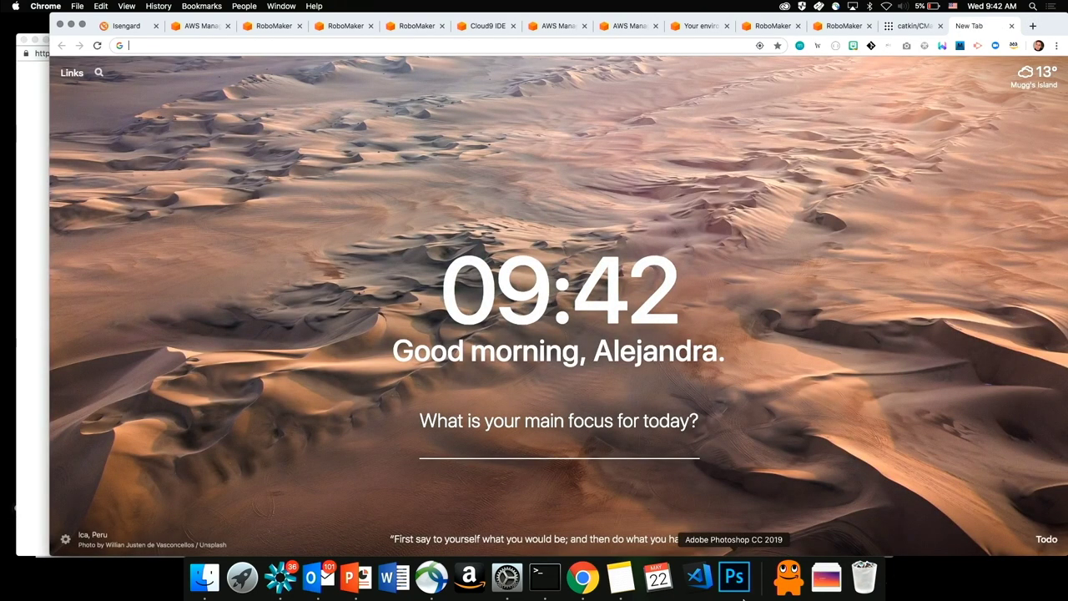
pyautogui.write('gazebo si')
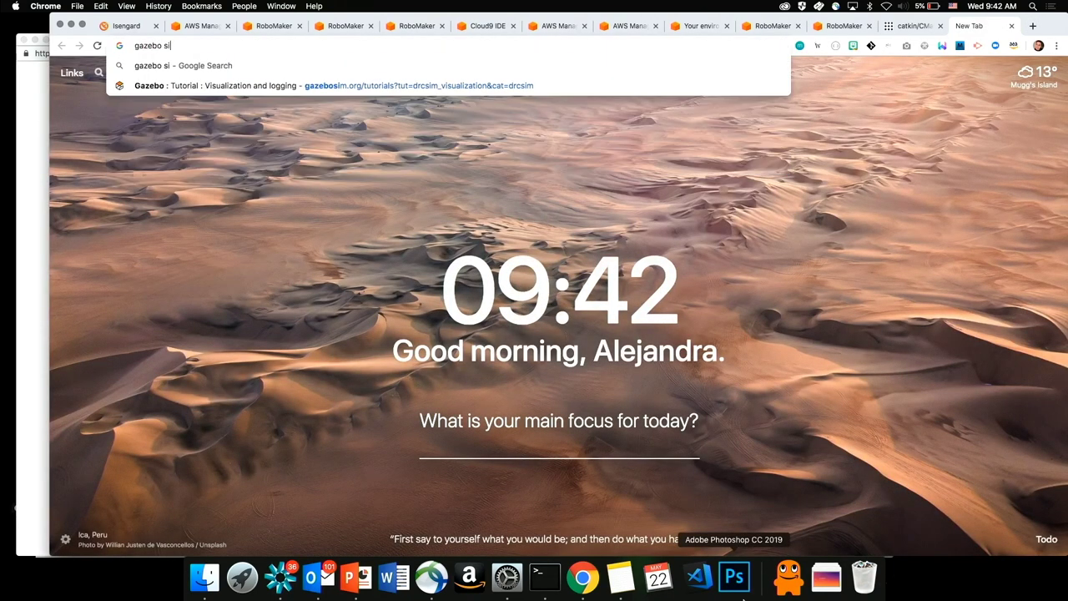
pyautogui.write('mulation')
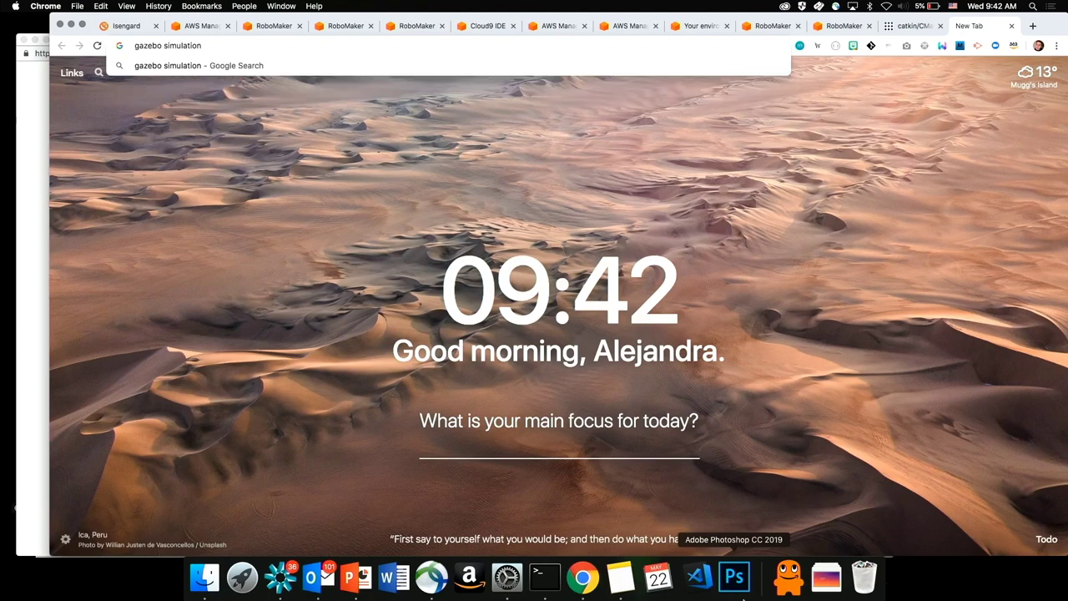
pyautogui.press('Return')
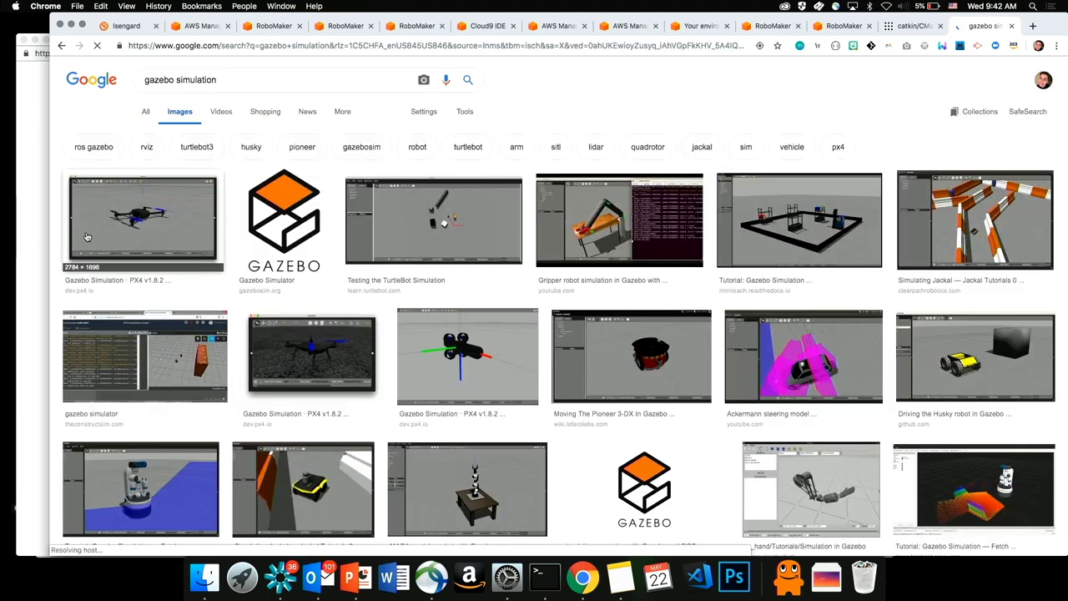
# Browse the Gazebo image results and preview the Simulating Jackal picture of the race world, closing the preview after viewing.
pyautogui.scroll(-5, 457, 247)
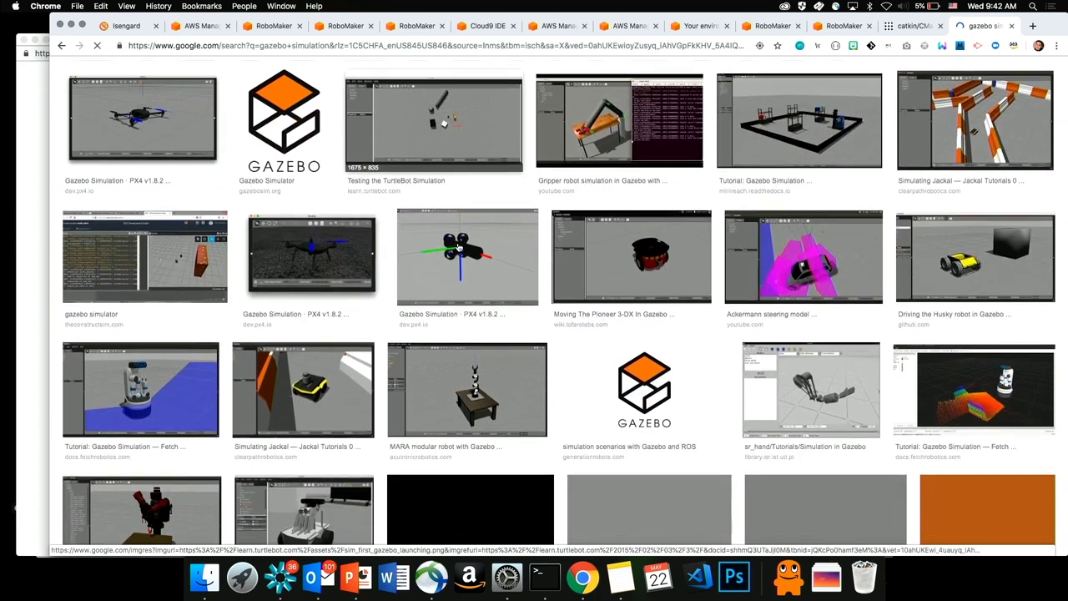
pyautogui.scroll(4, 458, 247)
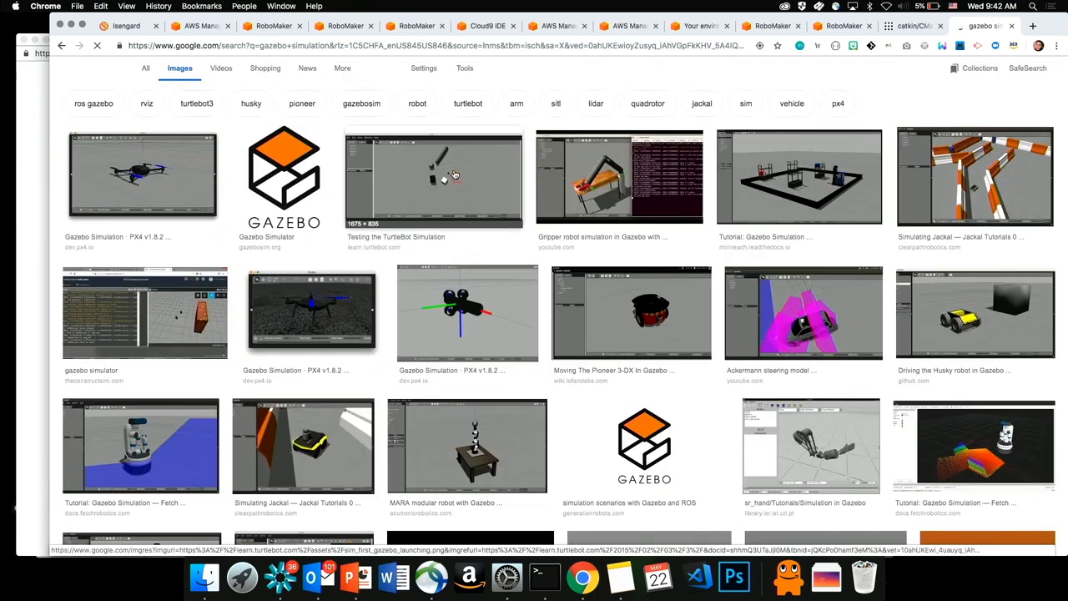
pyautogui.click(1023, 197)
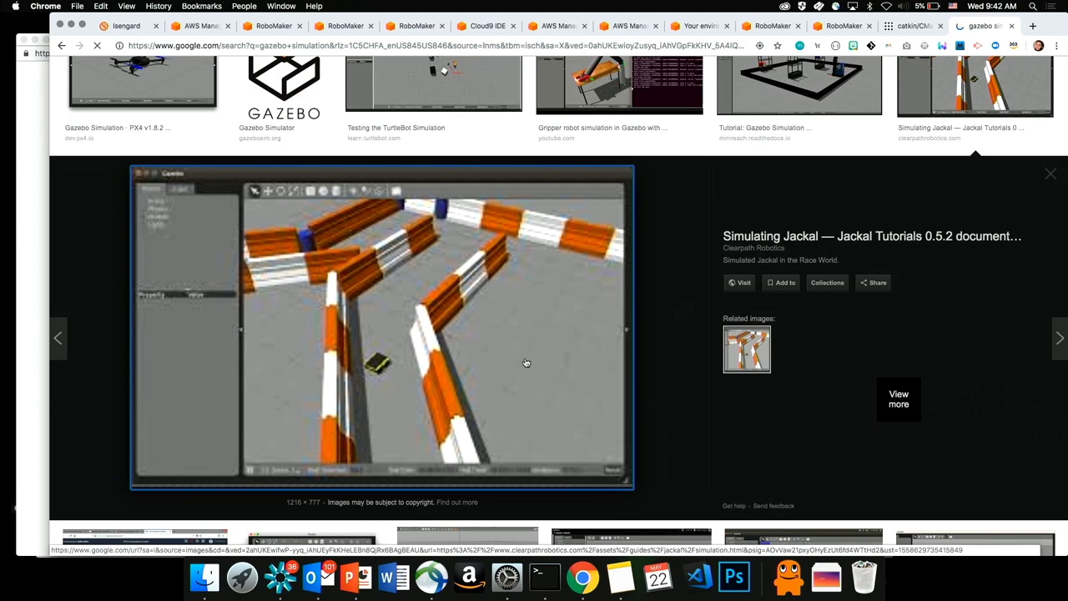
pyautogui.click(1051, 178)
# Preview the Fetch Robotics "Tutorial: Gazebo Simulation" picture showing the rviz visualization, and close the preview after viewing.
pyautogui.scroll(-1, 642, 334)
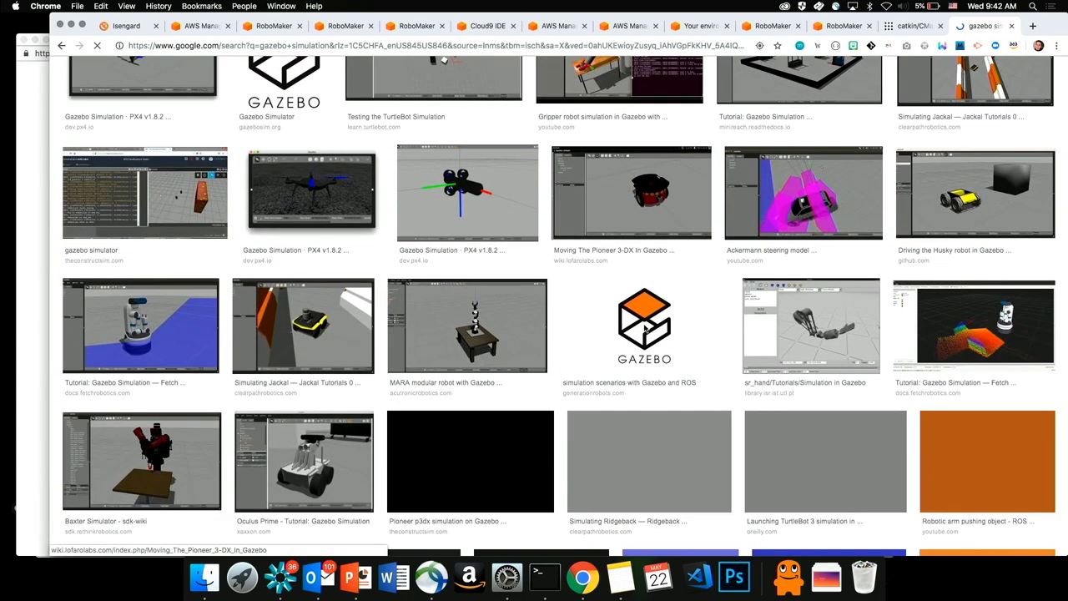
pyautogui.scroll(-1, 835, 317)
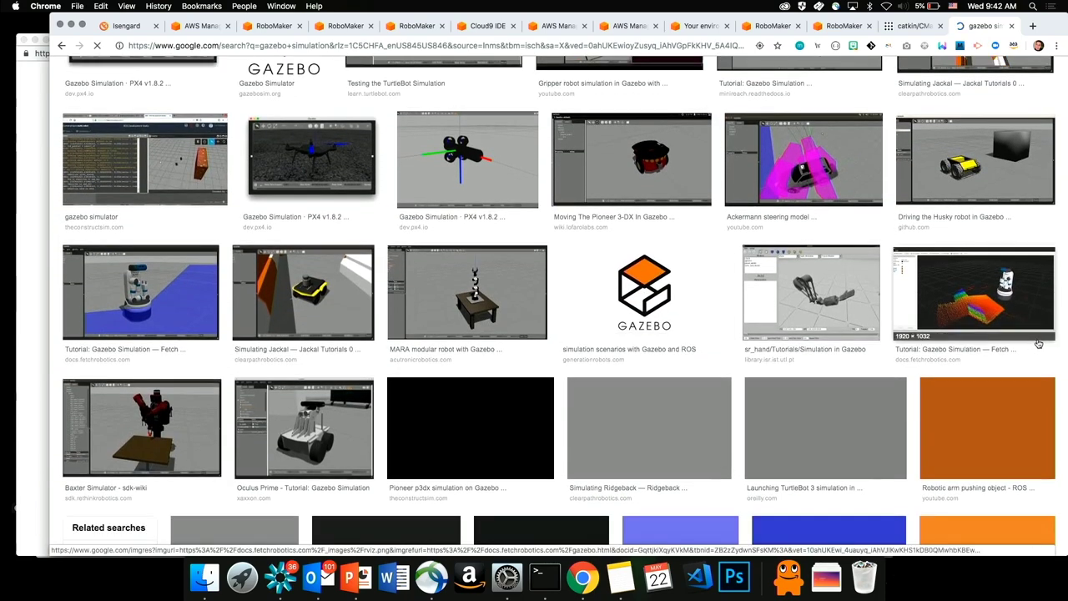
pyautogui.click(980, 296)
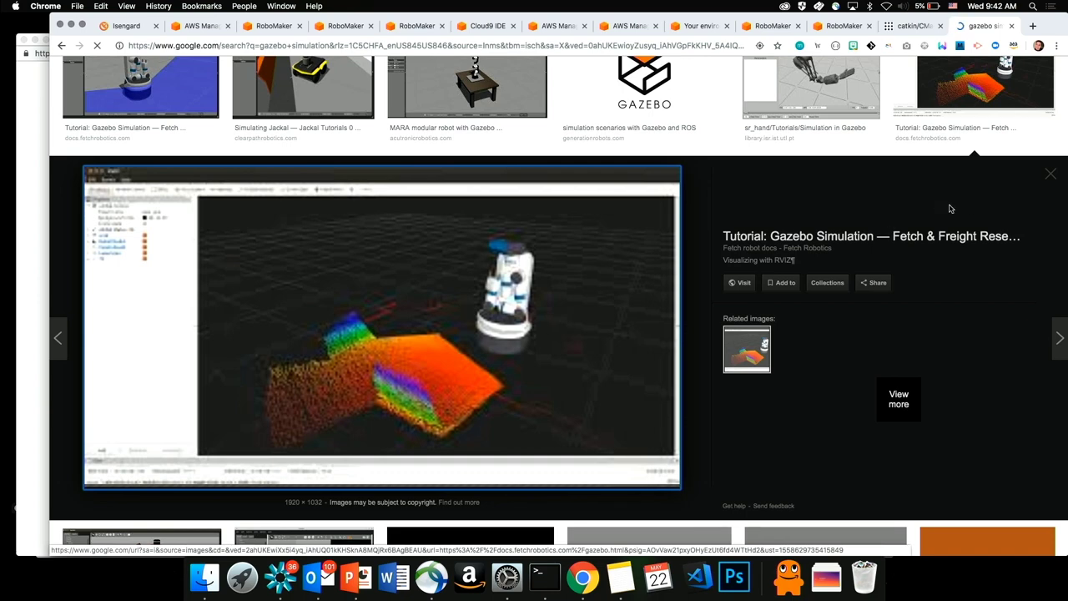
pyautogui.click(1050, 174)
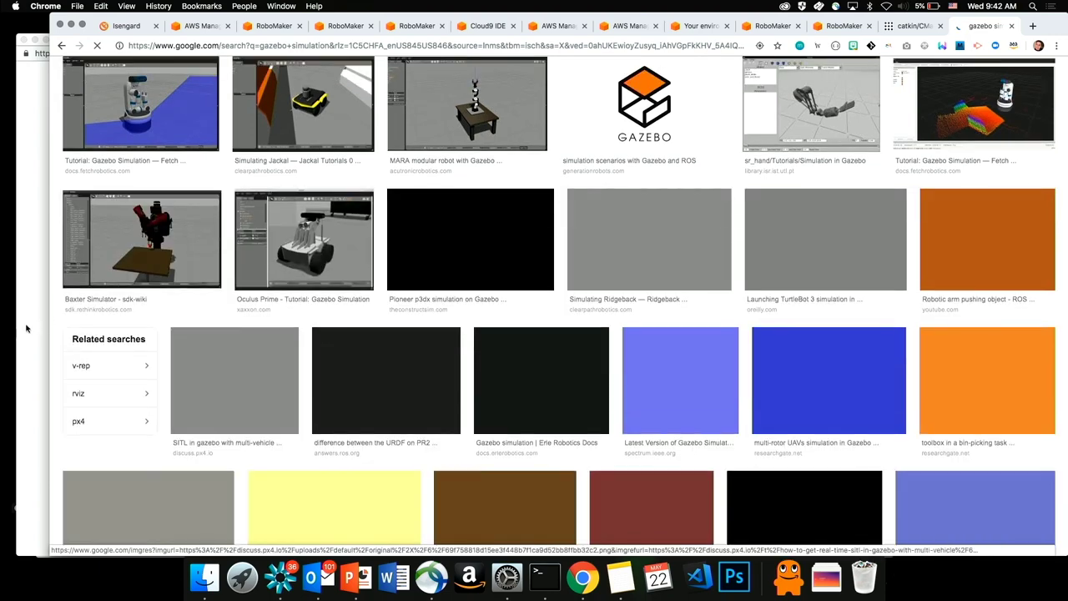
# Check the Gazebo and Terminal viewer windows for loading progress, and return to the Gazebo image results.
pyautogui.click(33, 327)
pyautogui.hotkey('ctrl', 'Up')
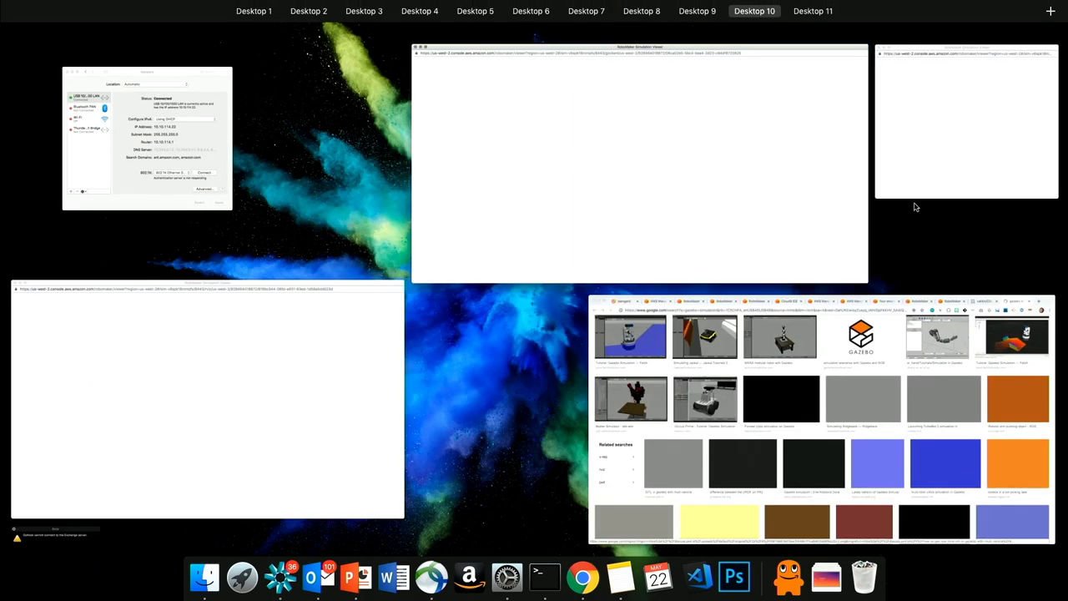
pyautogui.click(913, 206)
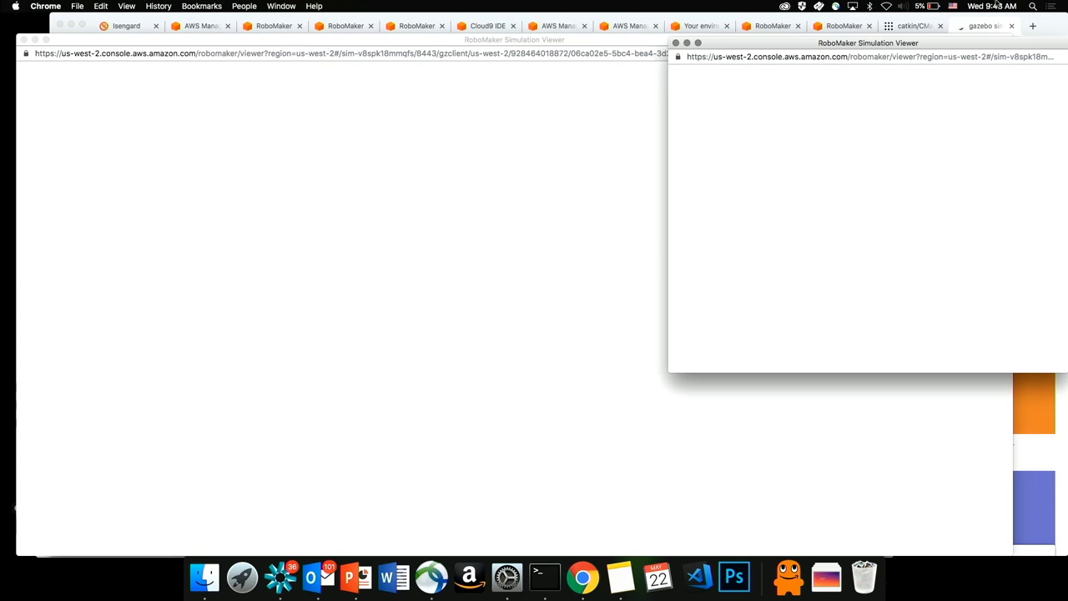
pyautogui.click(988, 26)
# Search Google for "aws robomaker" in another new browser tab.
pyautogui.click(1033, 26)
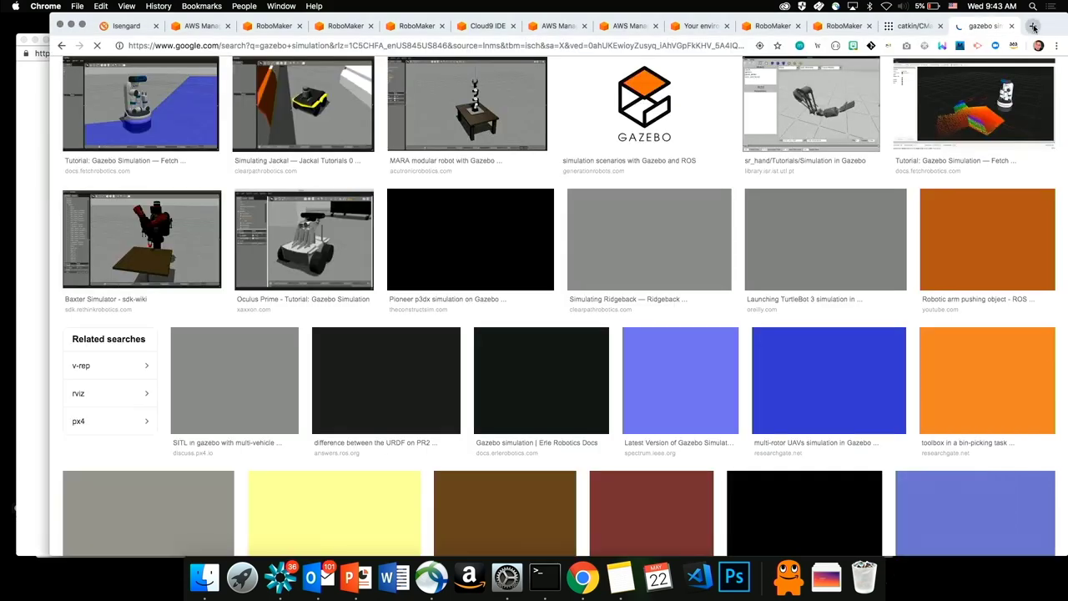
pyautogui.write('aws')
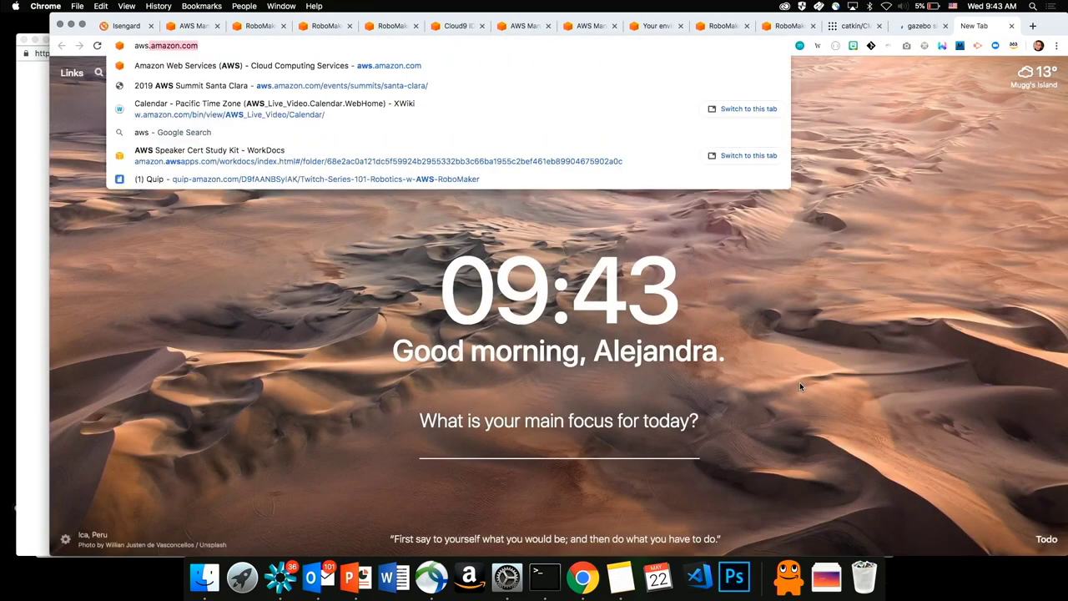
pyautogui.write(' robomaker')
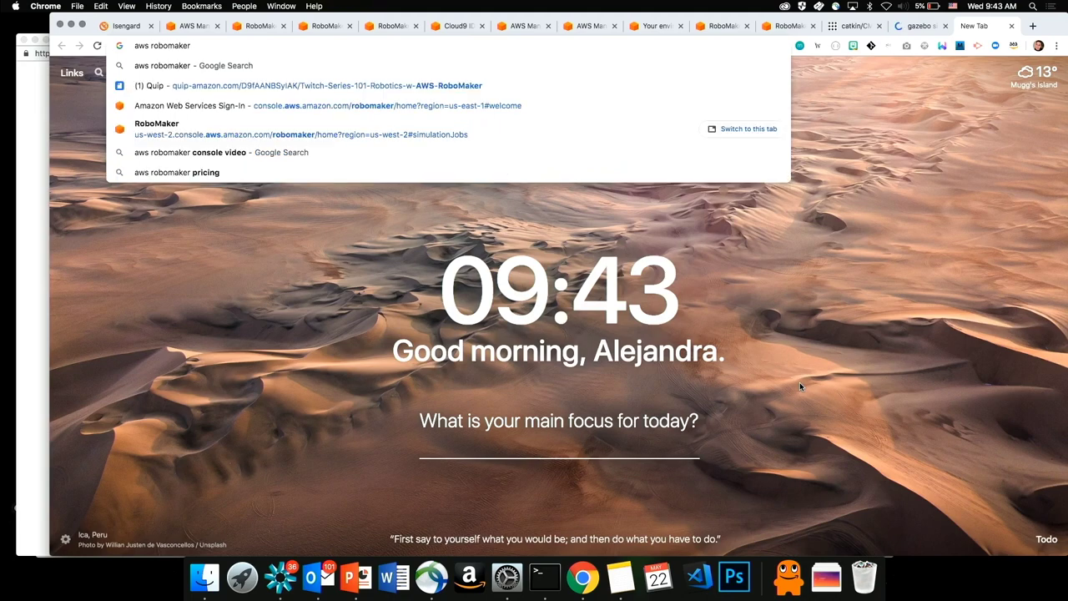
pyautogui.press('Return')
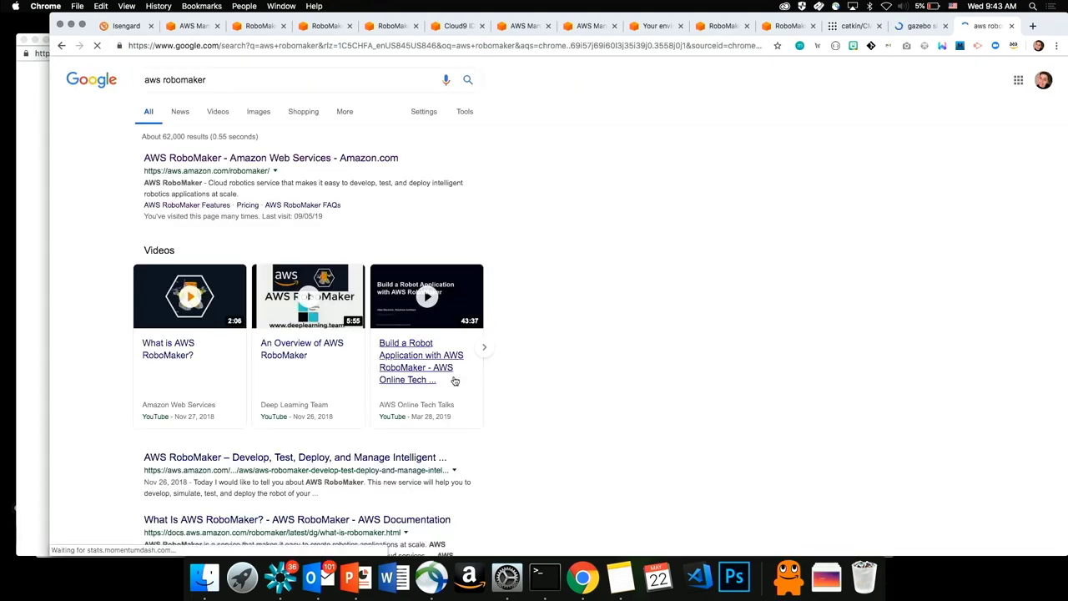